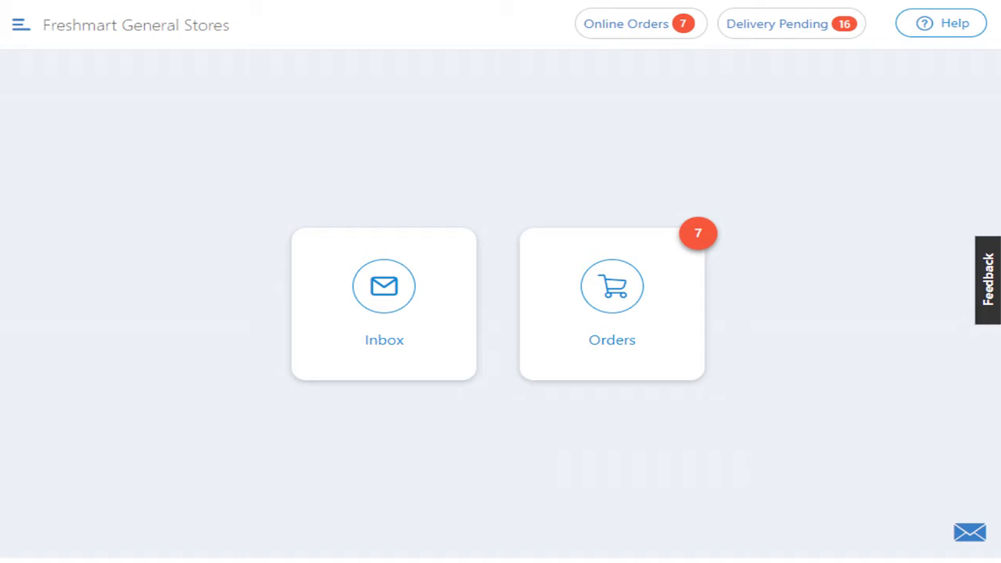
Step: Open the form for adding a single new product from the store's stock products section
click(19, 26)
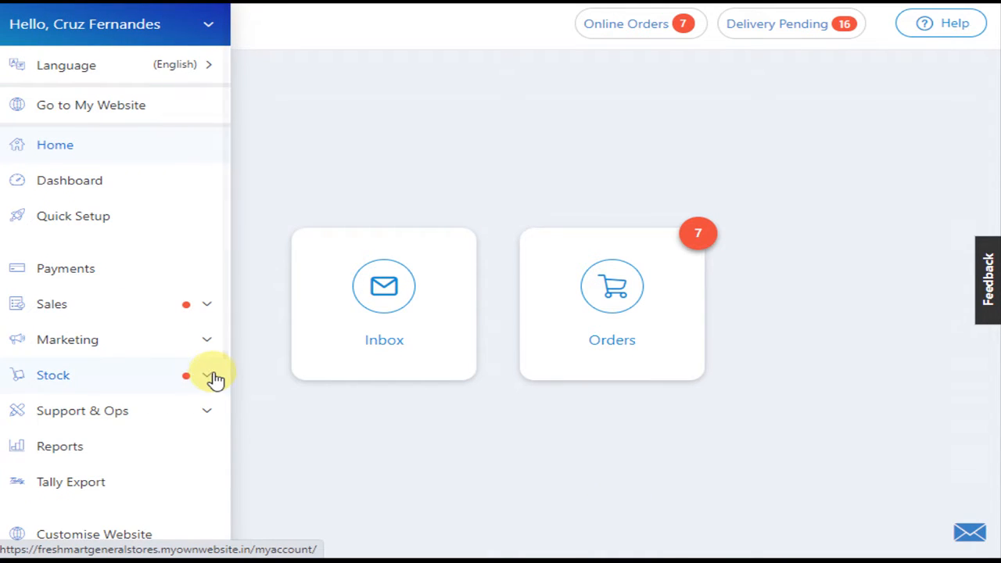
click(213, 378)
scroll(83, 341, down, 1)
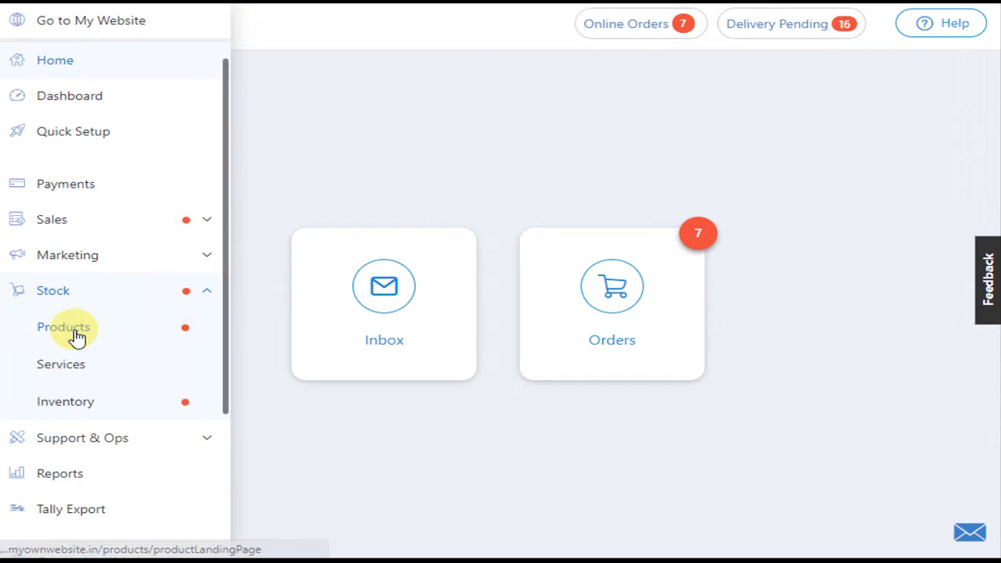
click(76, 337)
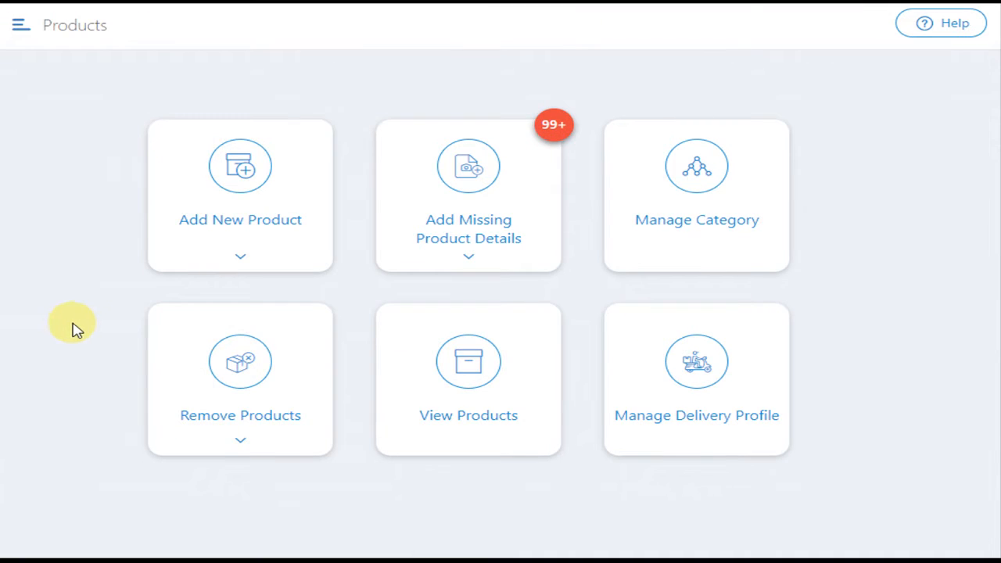
click(239, 252)
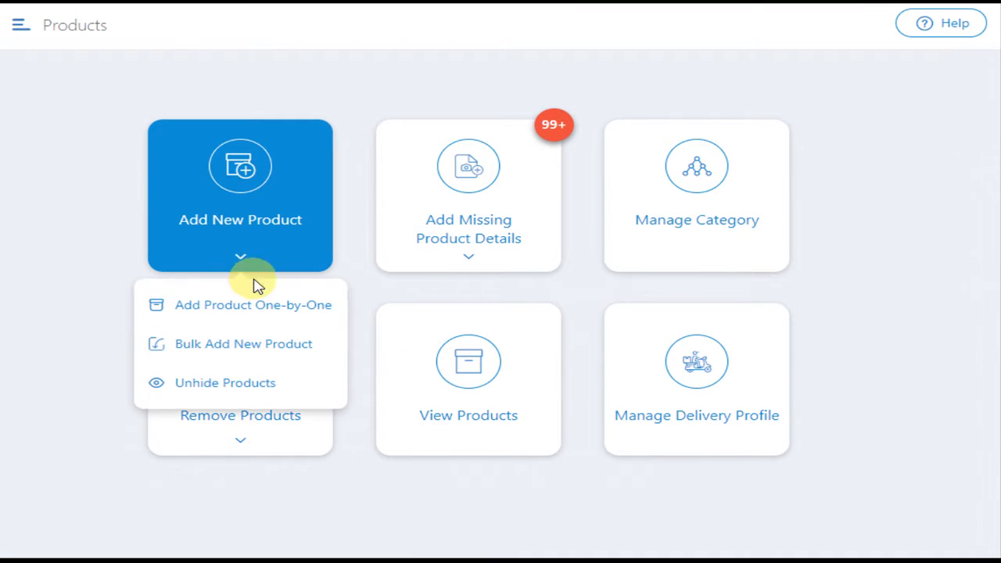
click(274, 312)
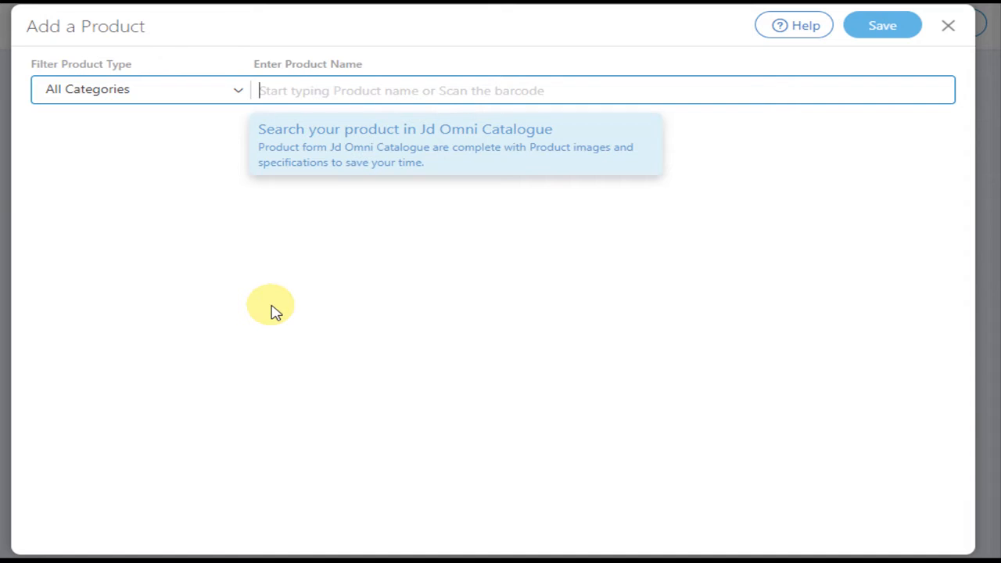
Step: Create a new product named "cadbury" and set its product type to Chocolates
text(cadbury)
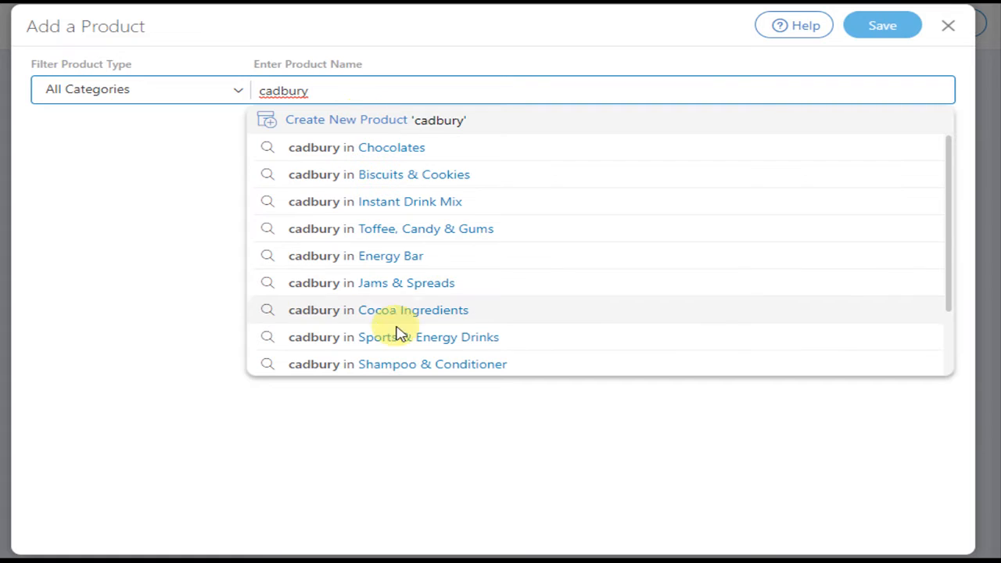
click(372, 123)
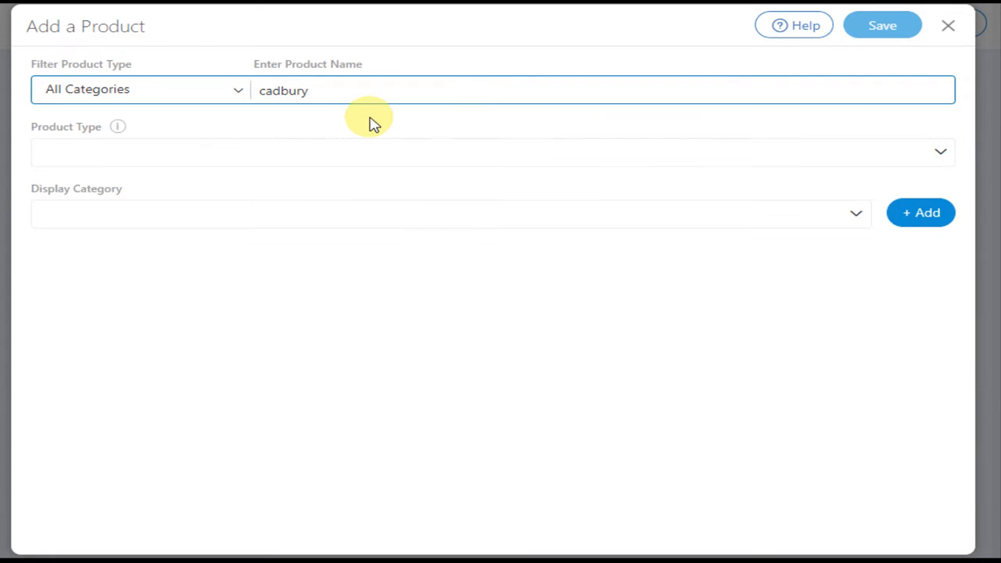
click(352, 149)
click(98, 189)
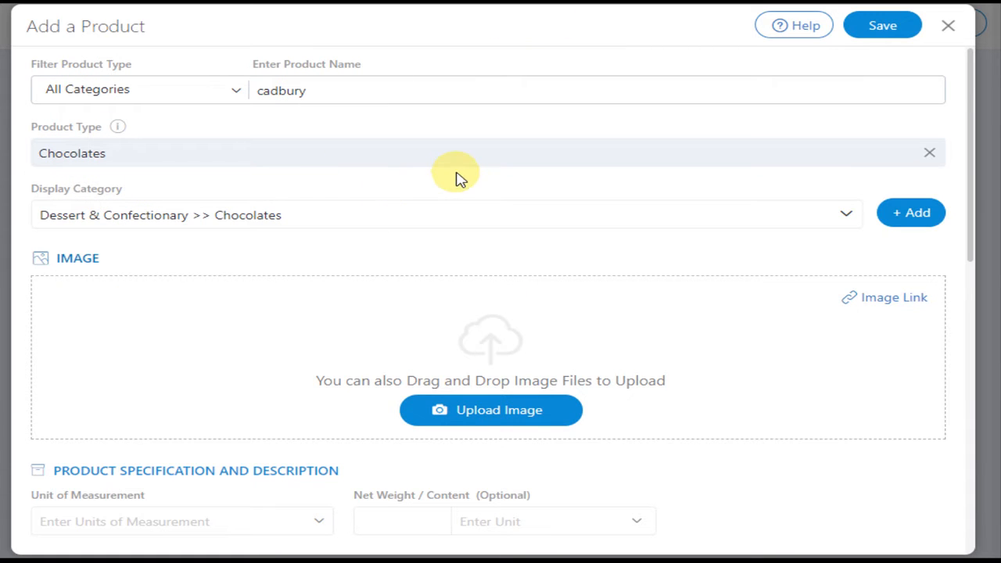
Step: Add and save a "Dark Milk" subcategory under Dessert & Confectionary > Chocolates for the product's display category
click(848, 216)
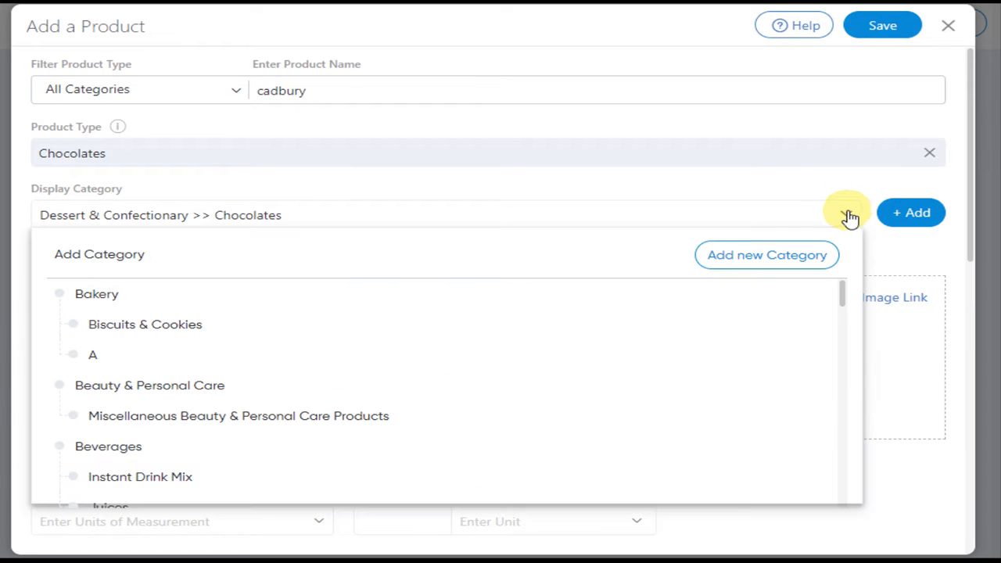
click(800, 261)
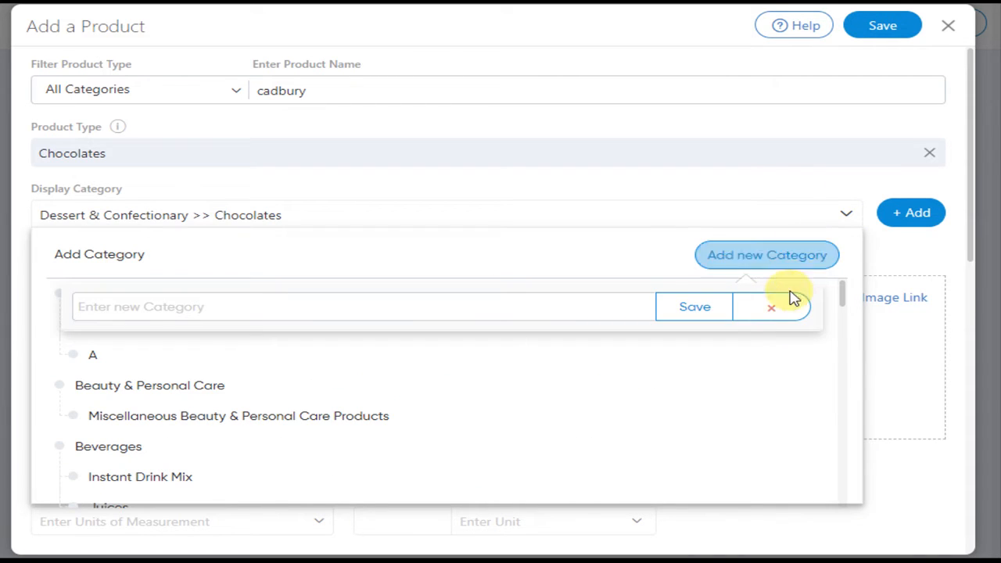
click(773, 313)
scroll(501, 353, down, 2)
scroll(500, 354, down, 8)
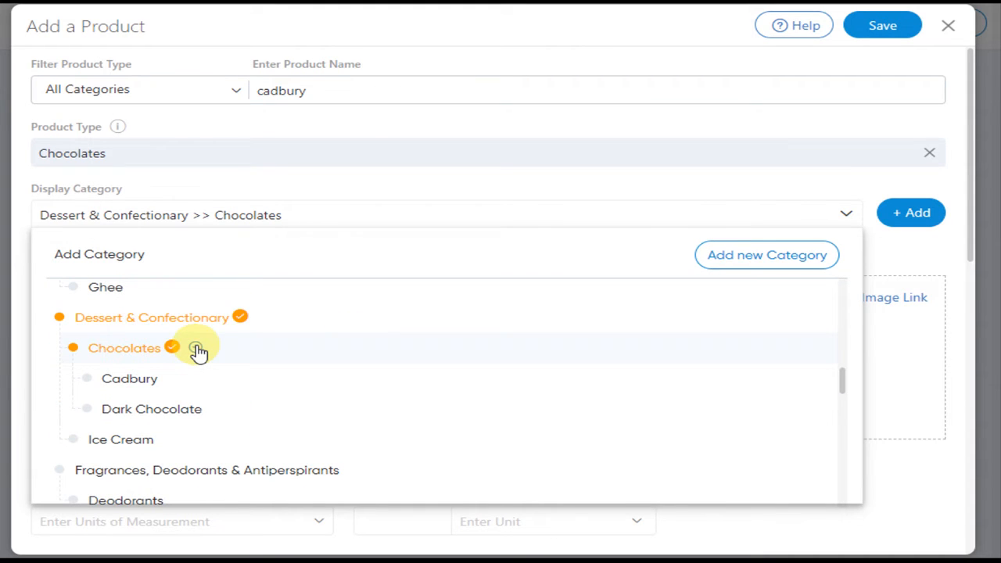
click(195, 348)
text(Dark Milk)
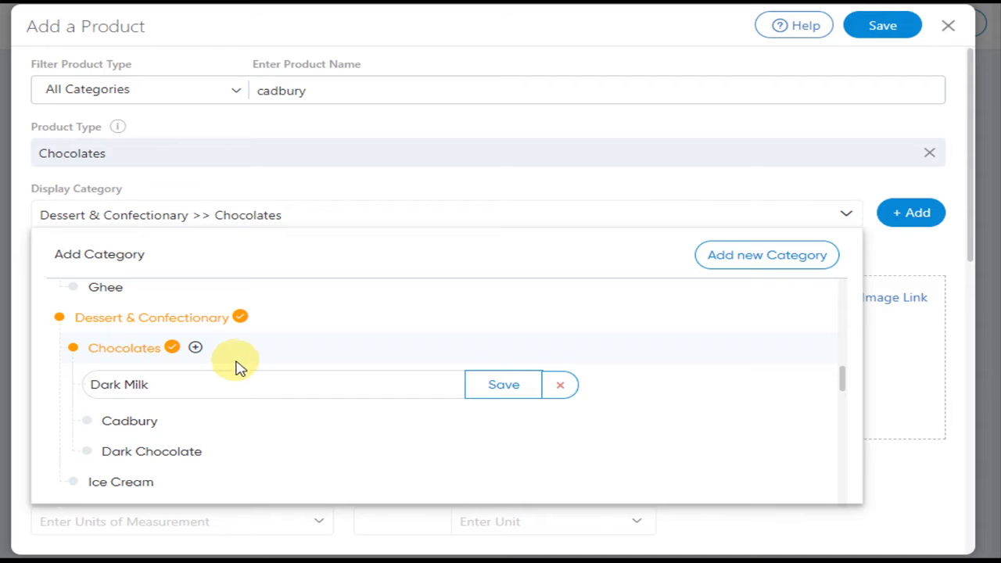
click(500, 383)
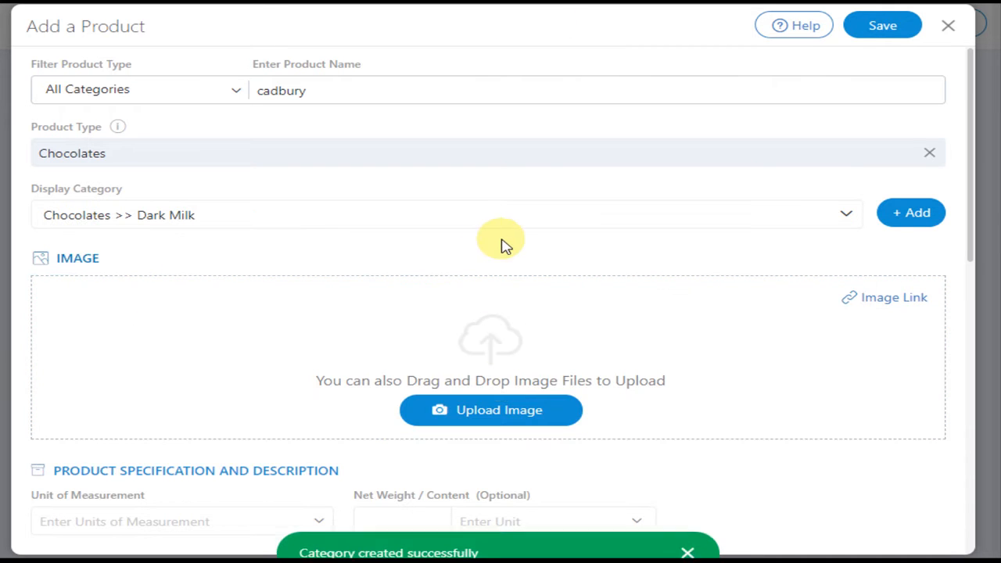
Step: Upload the "dark milk" JPG from the Downloads folder as the product image
scroll(504, 245, down, 1)
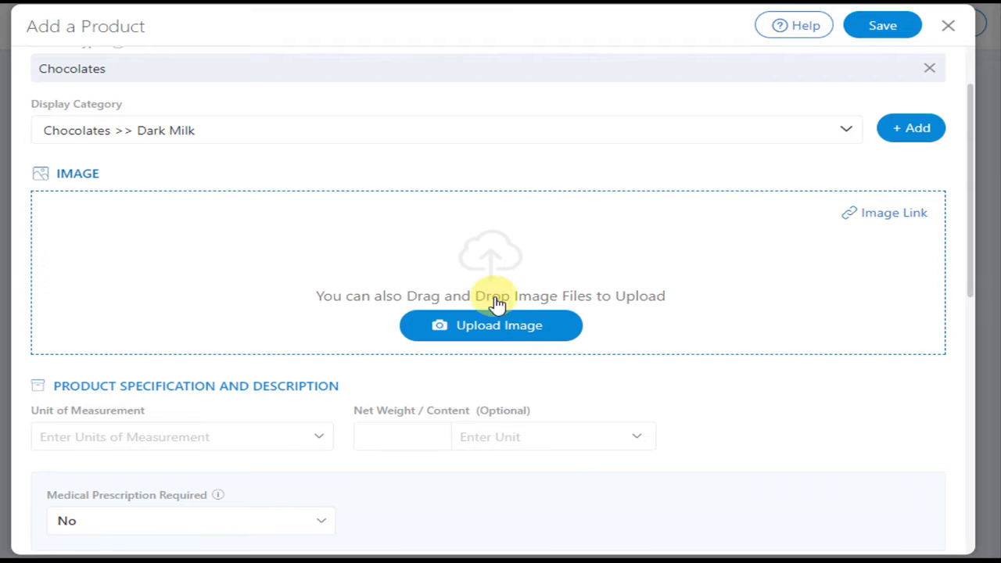
click(510, 326)
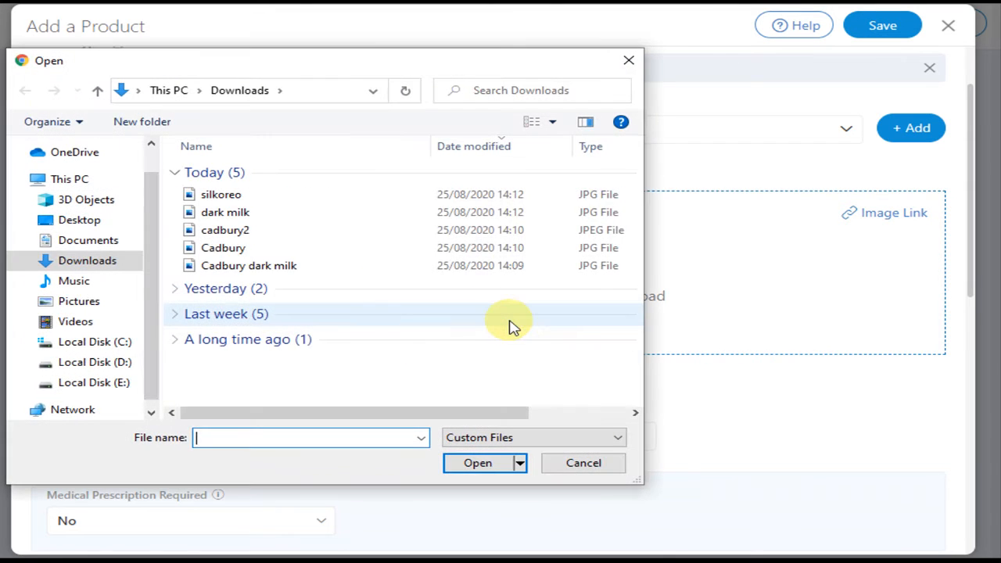
click(245, 211)
click(473, 462)
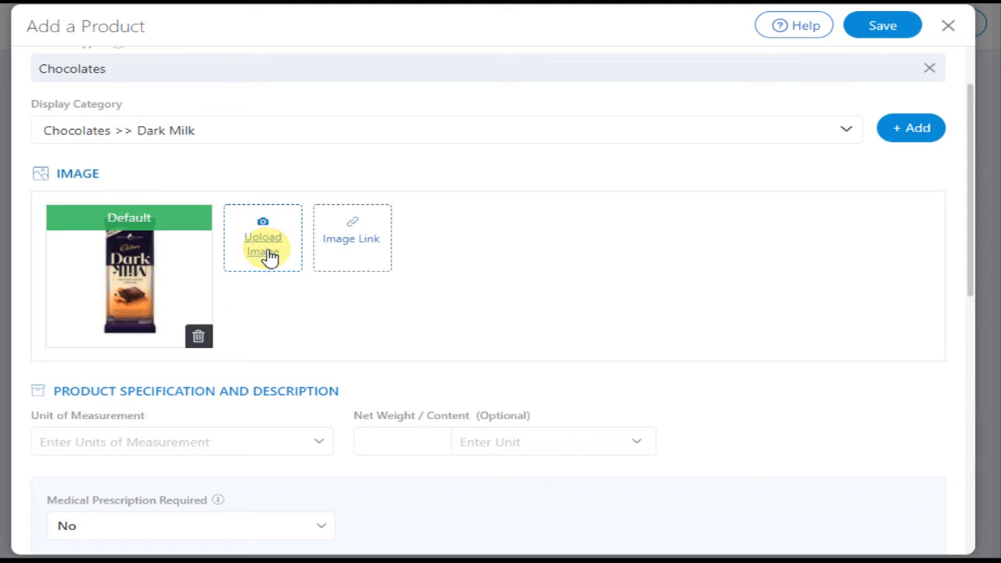
click(375, 247)
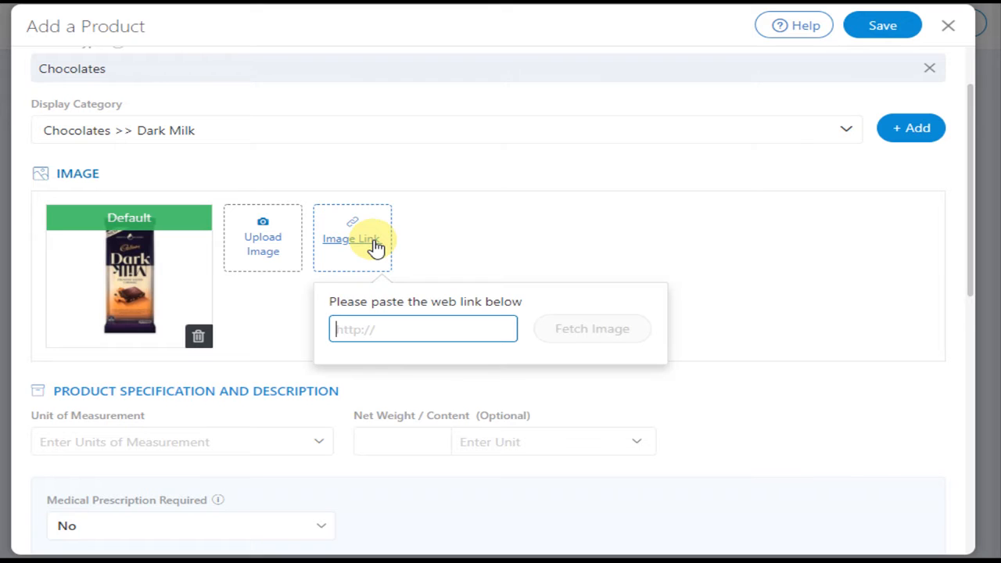
click(552, 240)
Step: Set the unit of measurement to Packet(s) and the net weight to 100 Gram(s)
scroll(565, 235, down, 2)
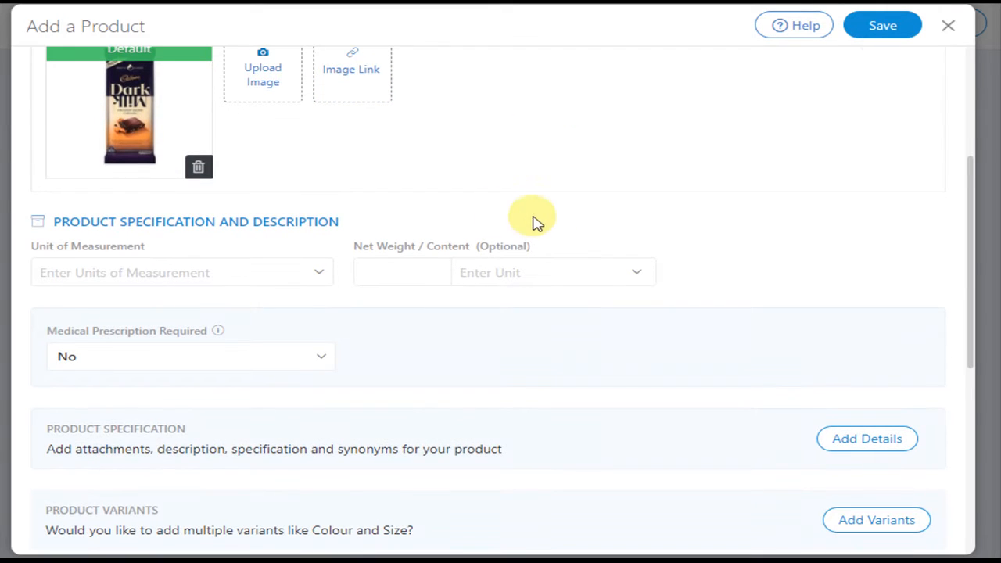
click(161, 275)
click(75, 358)
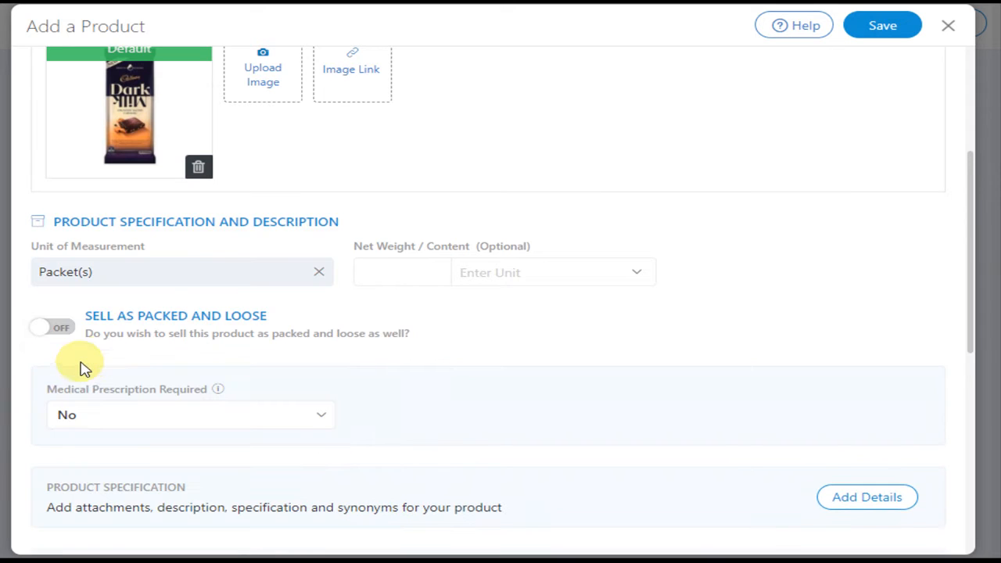
click(407, 274)
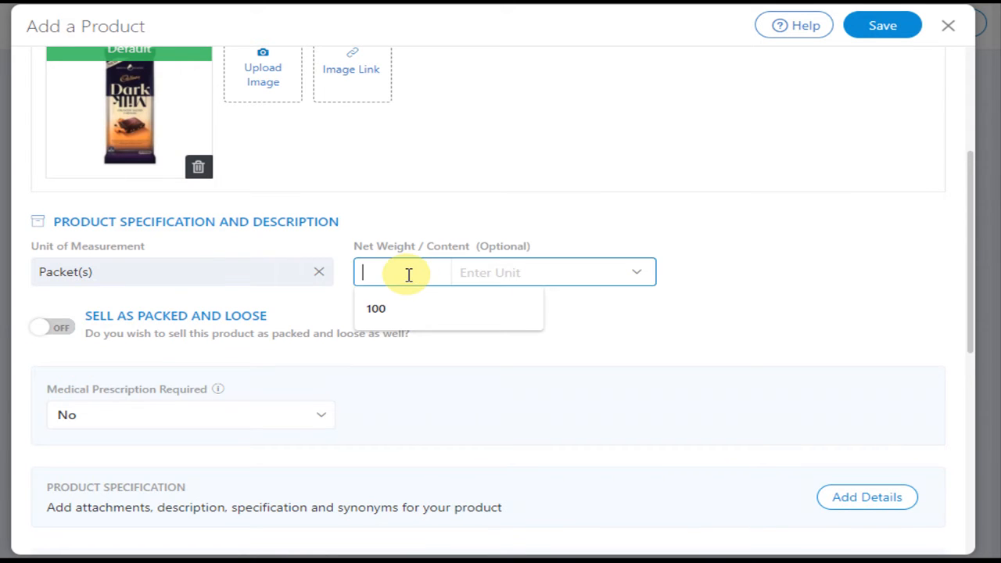
click(376, 311)
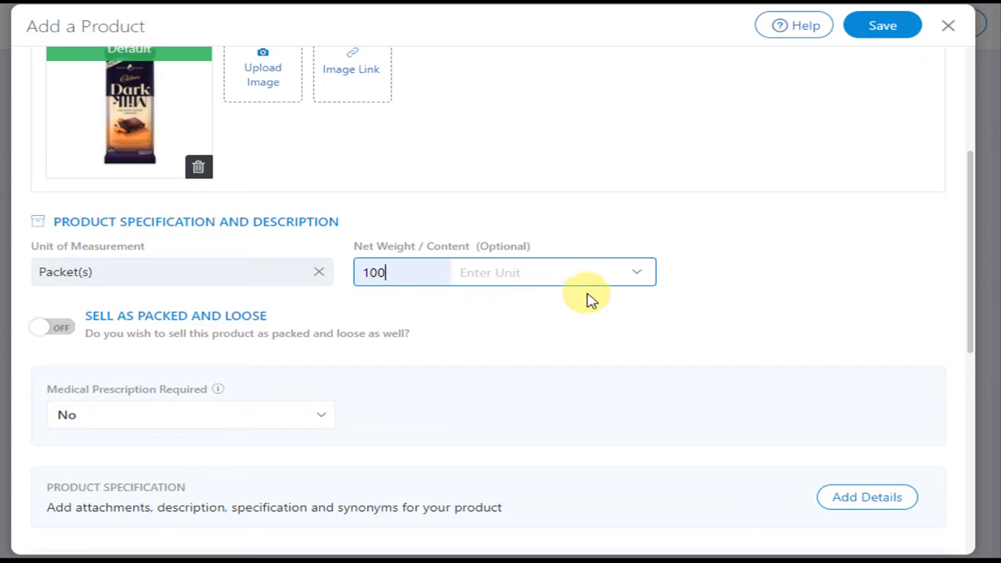
click(646, 278)
click(491, 359)
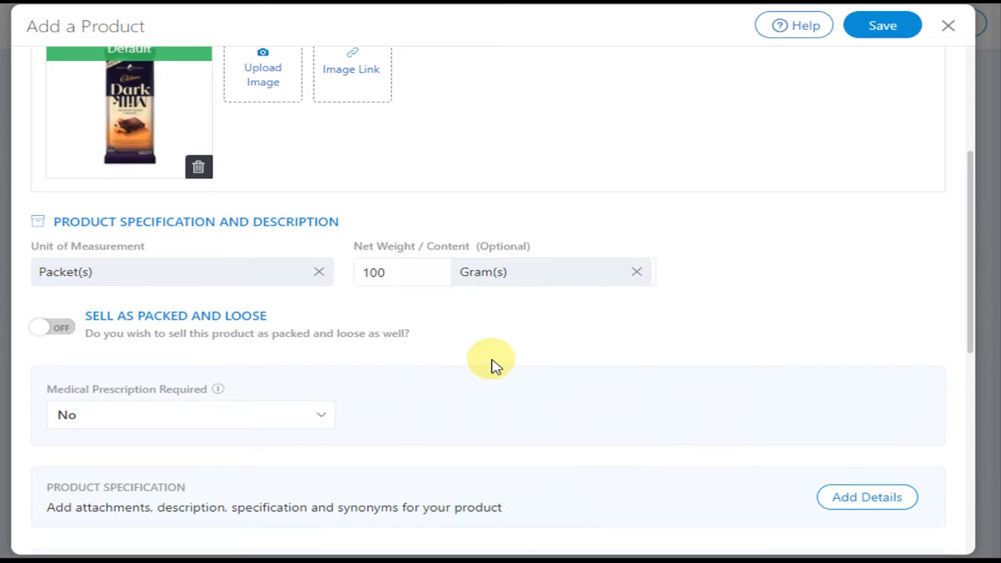
Step: Switch the Sell as Packed and Loose option on and off again
scroll(641, 305, down, 1)
scroll(422, 321, up, 1)
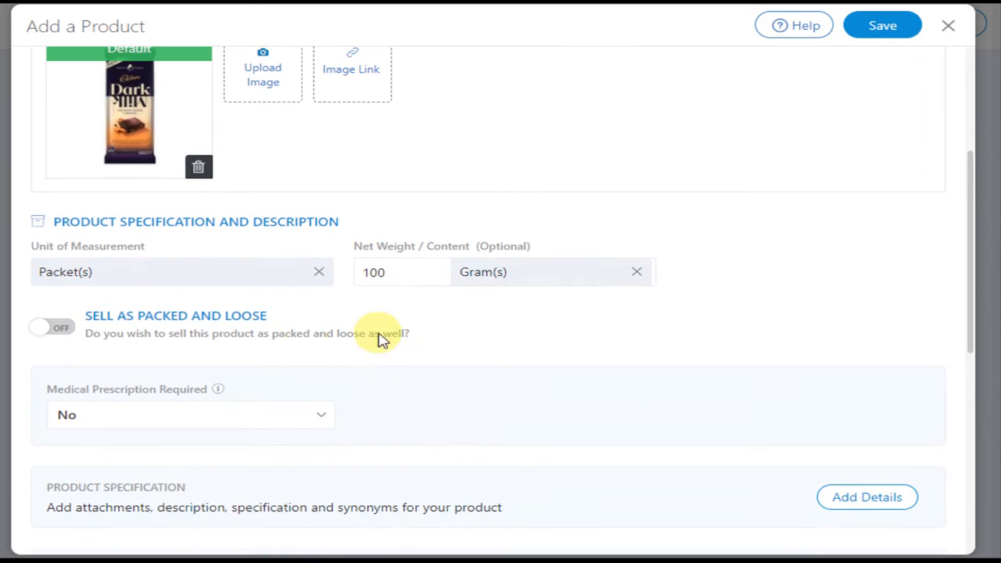
click(61, 328)
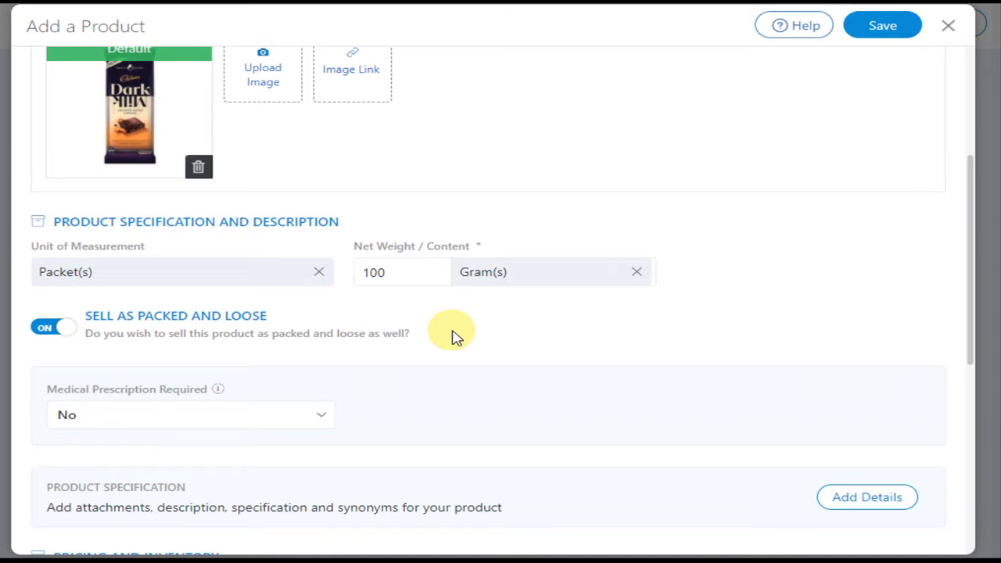
scroll(422, 335, down, 1)
click(57, 249)
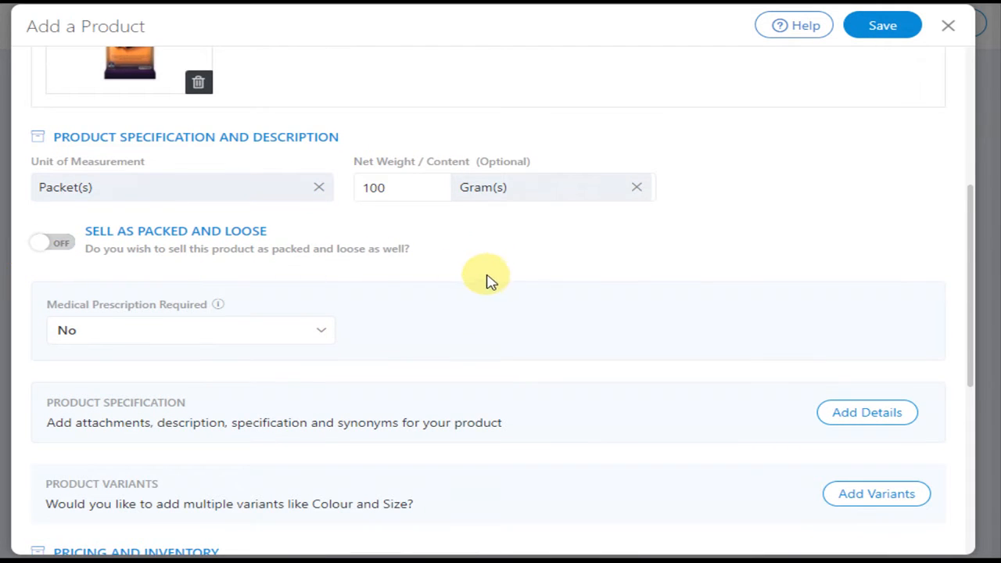
Step: Open the product specification details and enter the description "Silky smooth chocolate"
scroll(498, 296, down, 1)
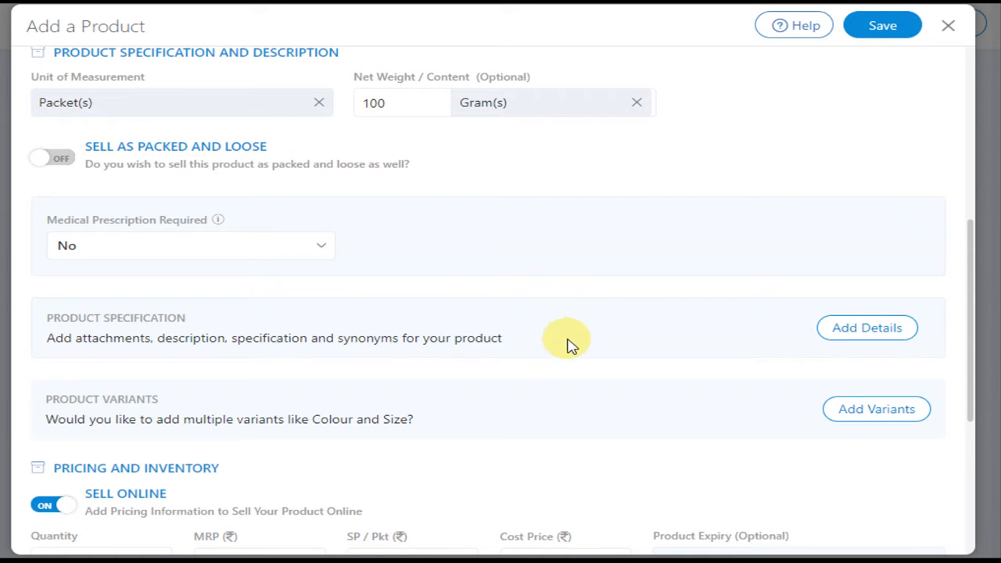
click(881, 338)
click(184, 174)
text(Silky smooth chocolate)
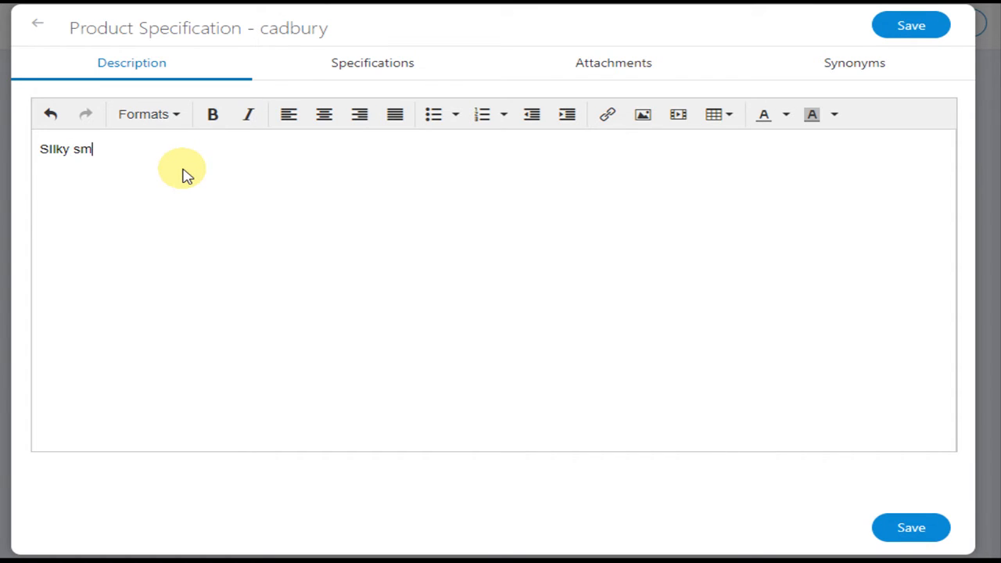
click(56, 148)
key(BackSpace)
key(BackSpace)
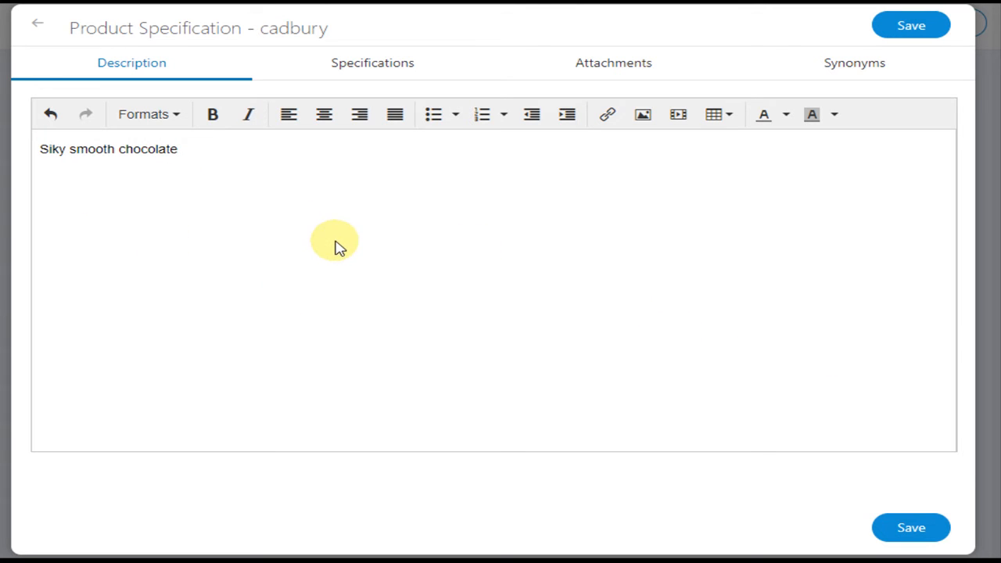
text(il)
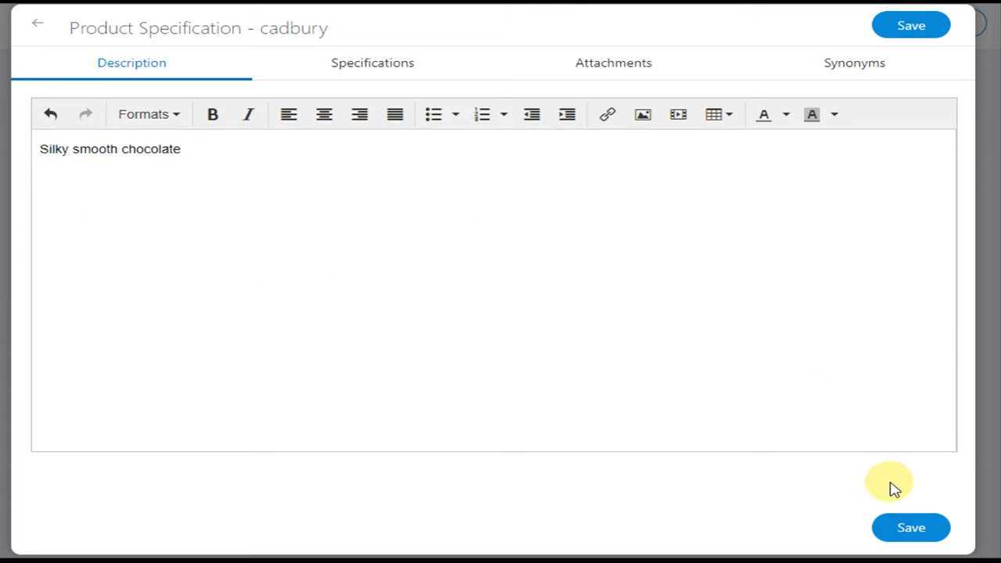
Step: In the product's specifications, set Type to Non Veg, Brand to Dairy Milk and Product Type to Others
click(378, 63)
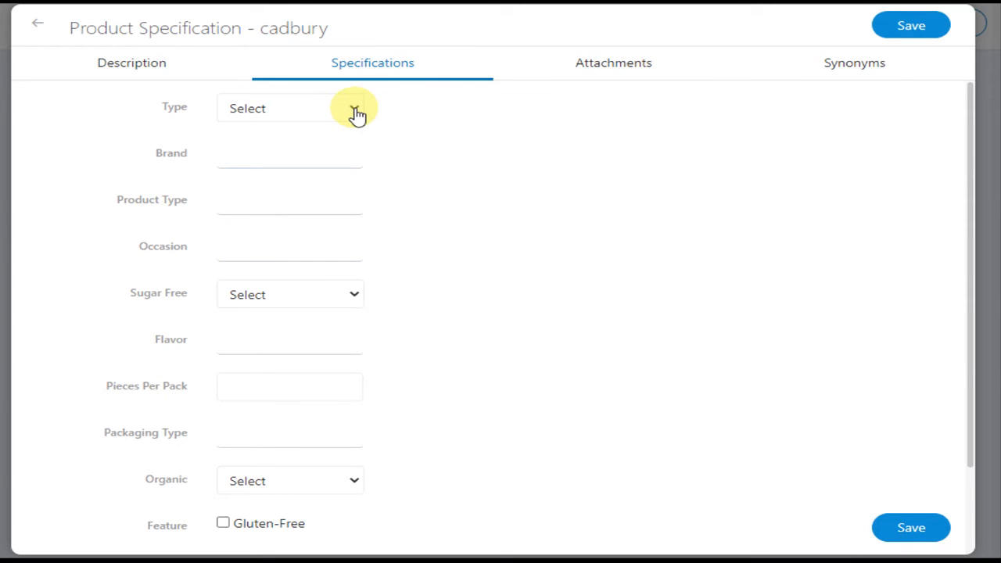
click(351, 108)
click(289, 166)
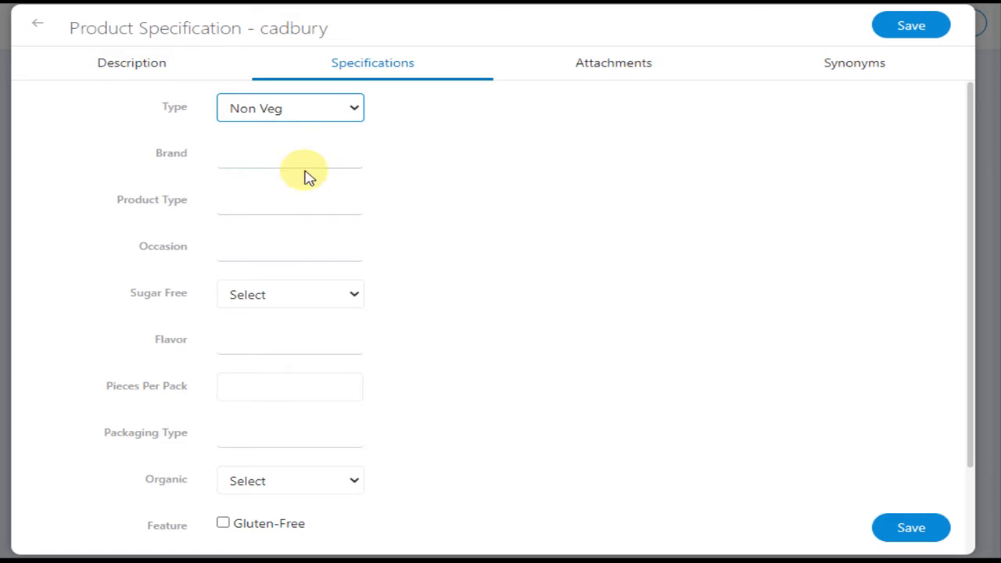
click(292, 156)
click(289, 184)
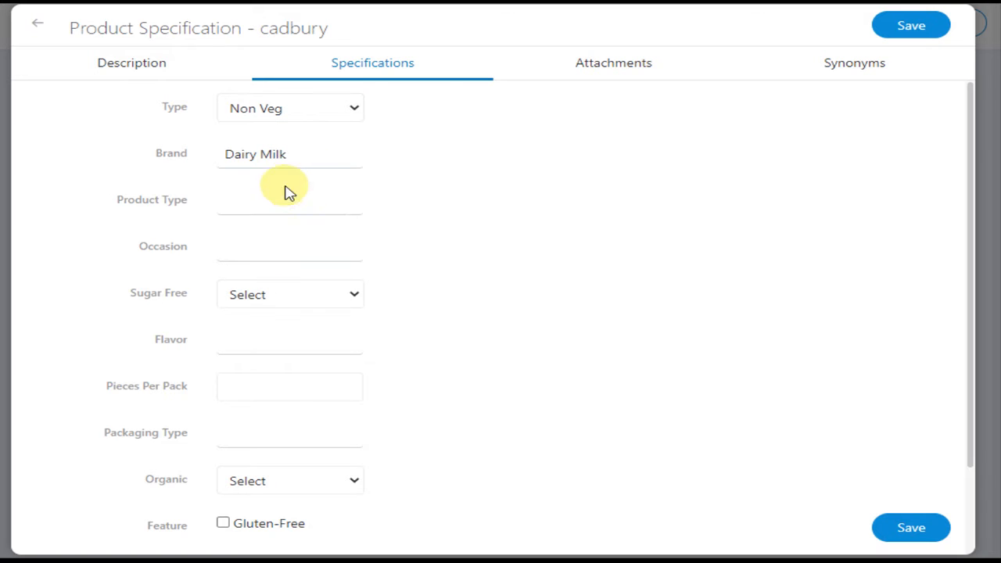
click(298, 203)
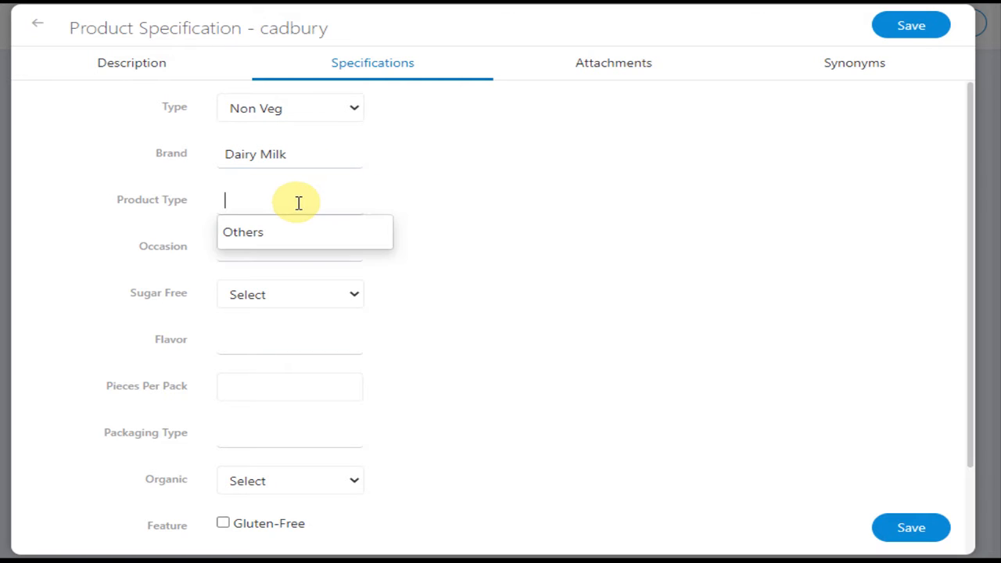
click(250, 232)
Step: Set Sugar Free to No, Flavor to Dark Chocolate and Chocolate Type to Compound Chocolate in the specifications
click(360, 305)
click(261, 351)
scroll(407, 346, down, 1)
click(275, 252)
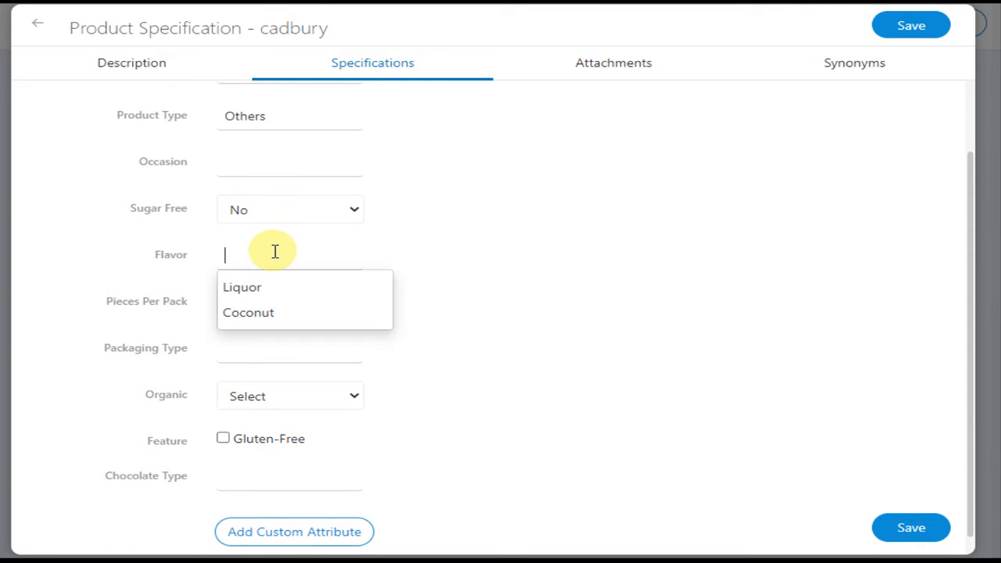
text(Dark Choco)
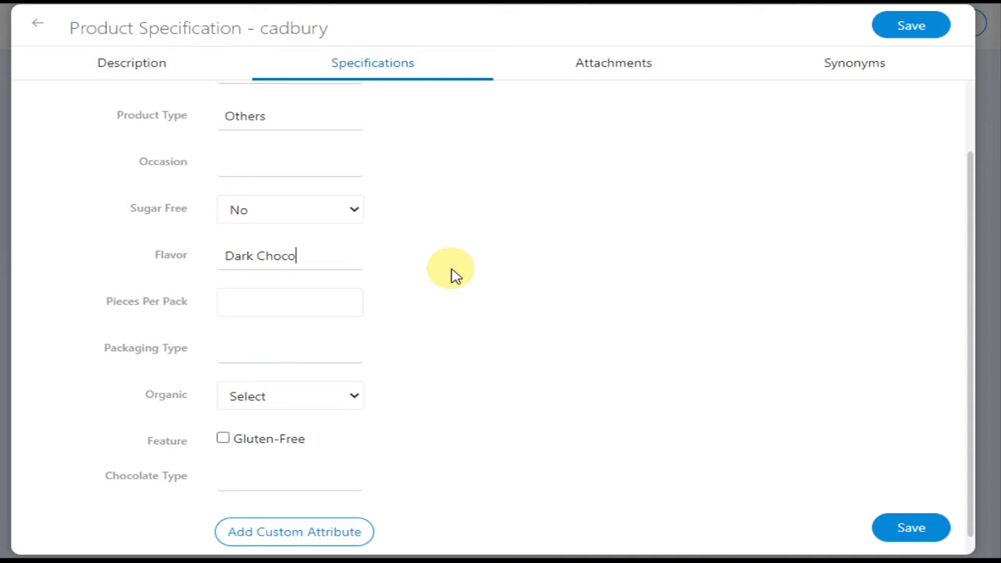
text(late)
scroll(364, 384, down, 1)
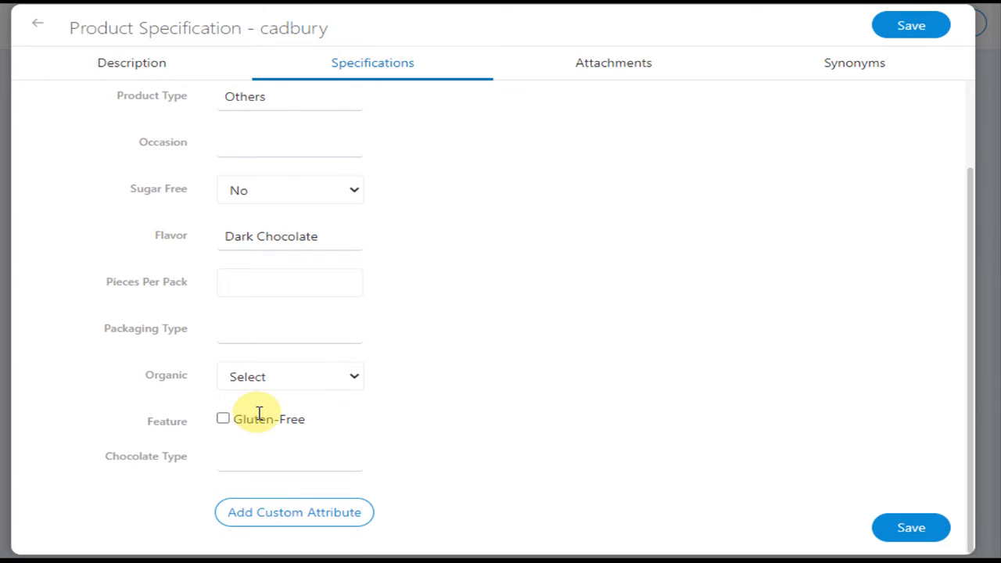
click(247, 461)
click(269, 488)
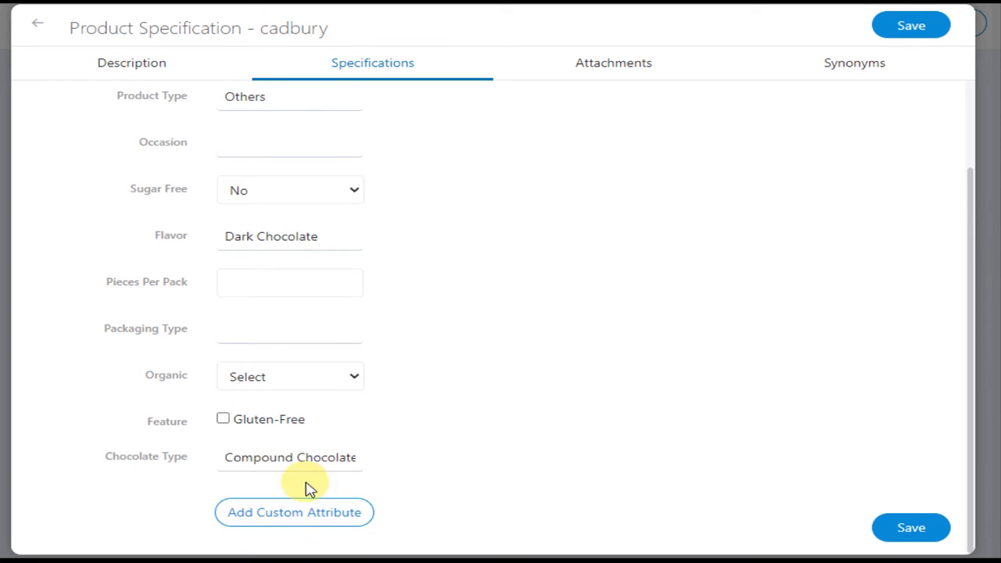
Step: Add the product synonyms silky, chocolate and cadbury, and save the product specification
click(602, 68)
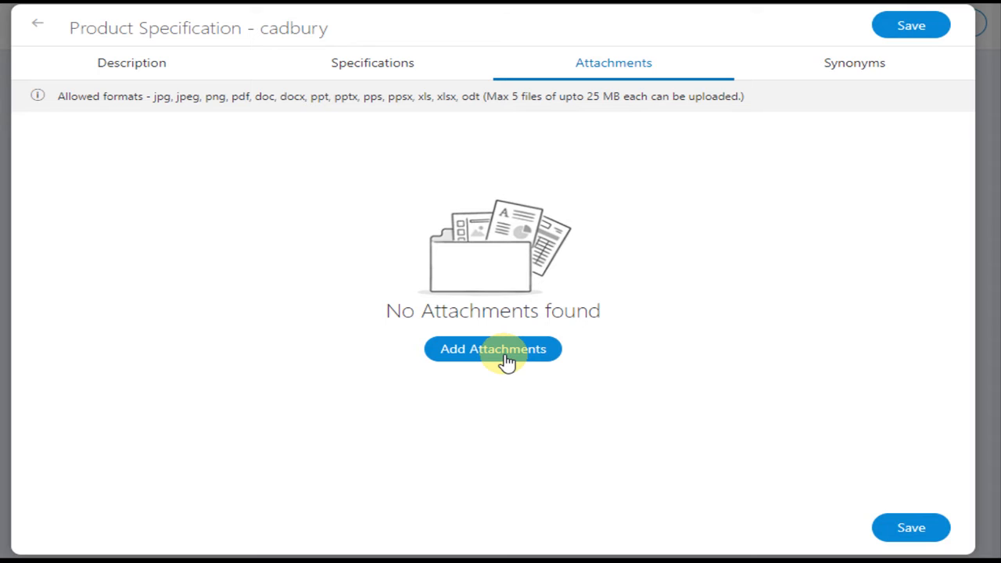
click(846, 67)
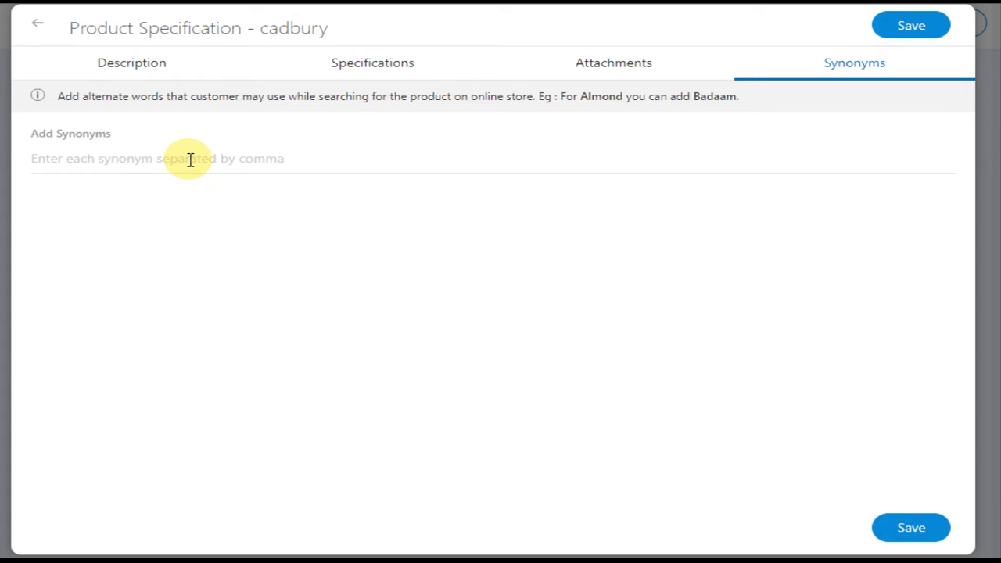
click(85, 160)
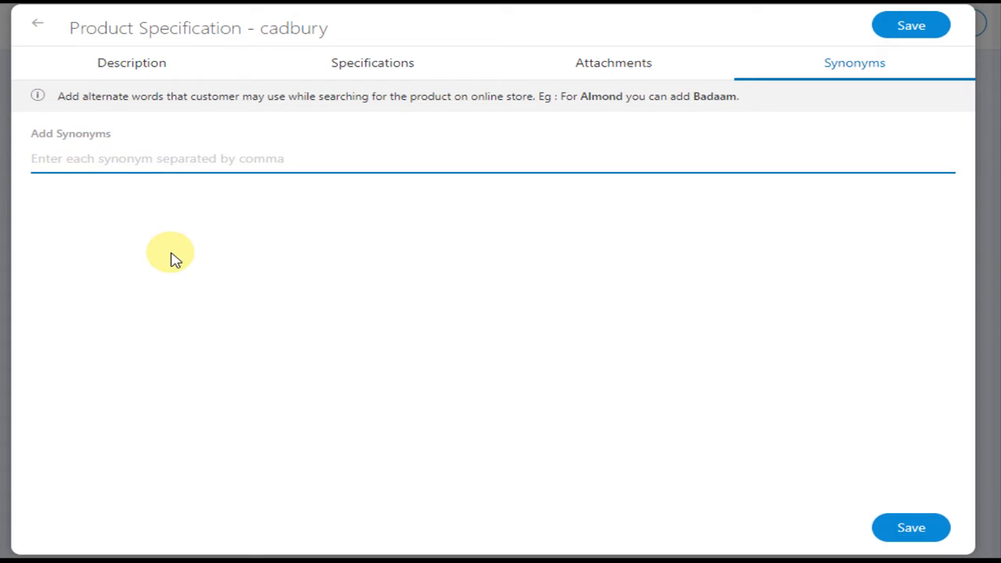
text(s)
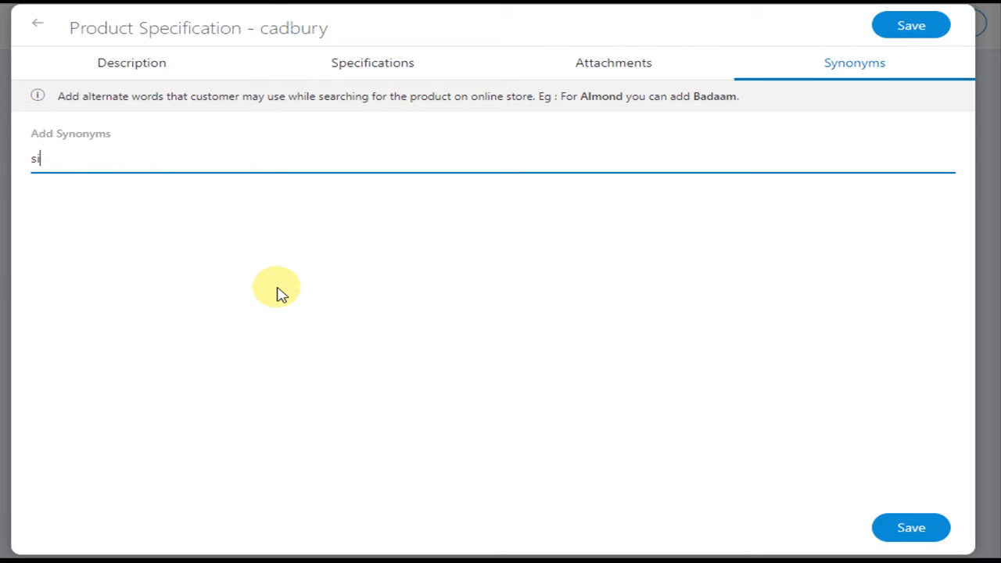
text(ilky)
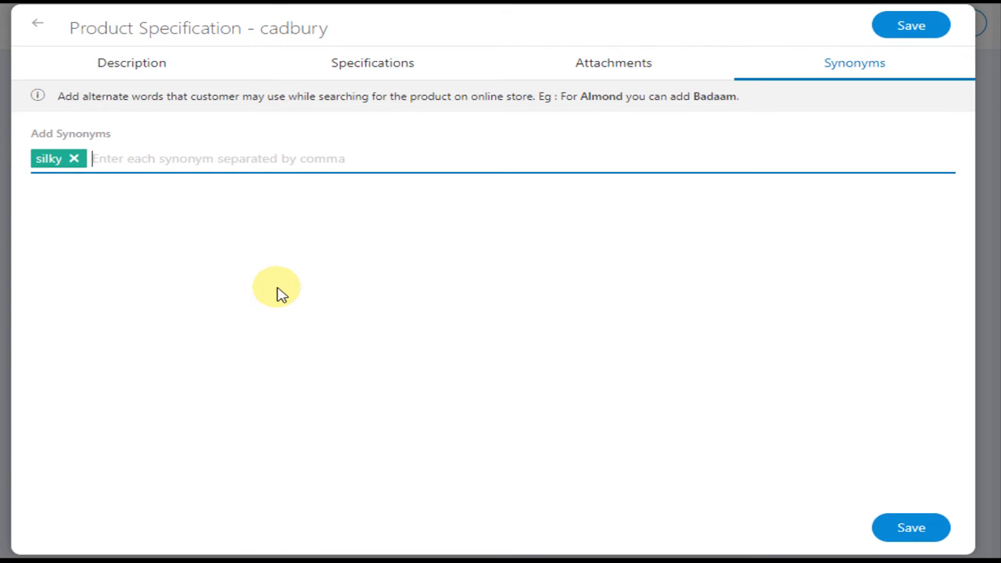
text(,chocola)
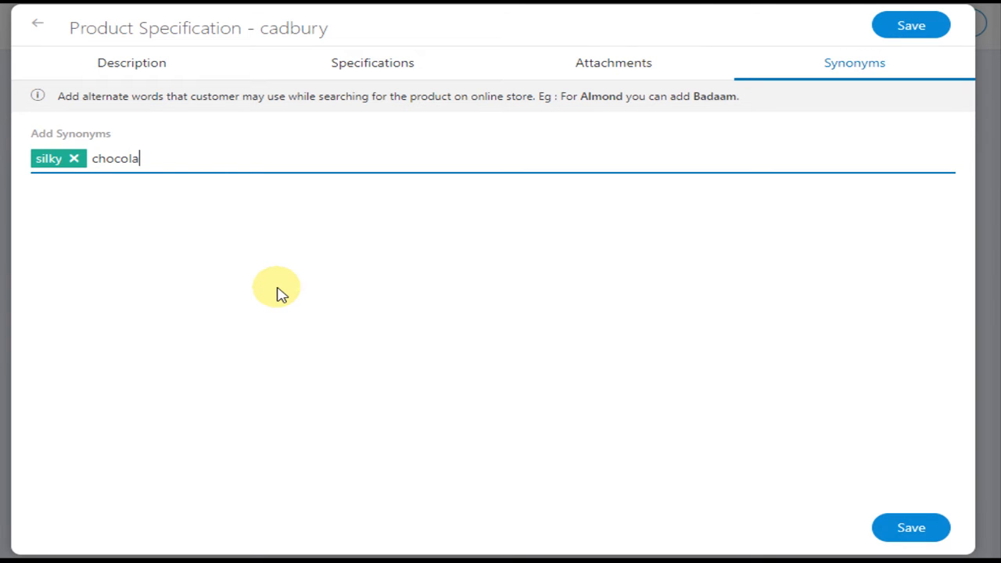
text(te,cadbury)
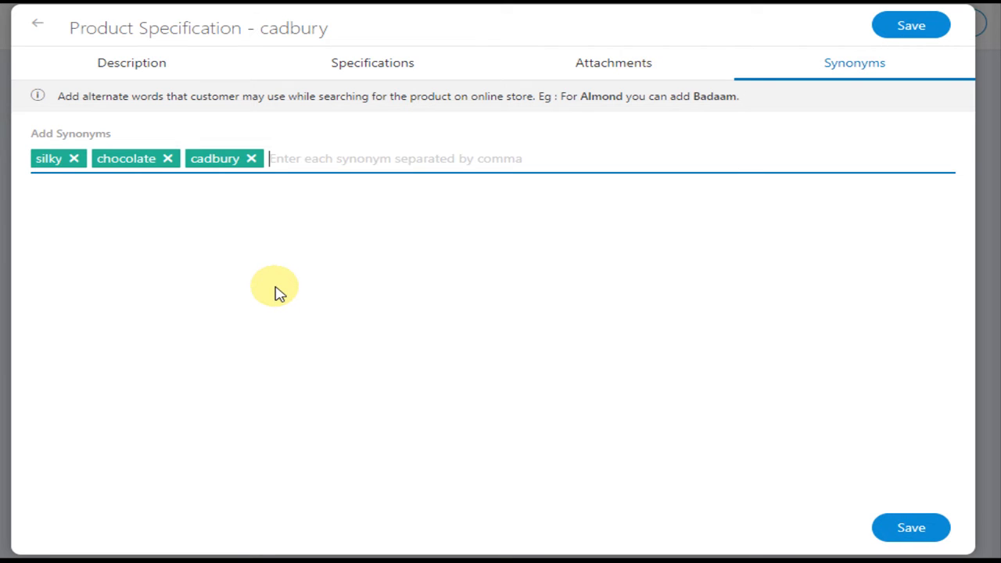
text(,)
click(923, 529)
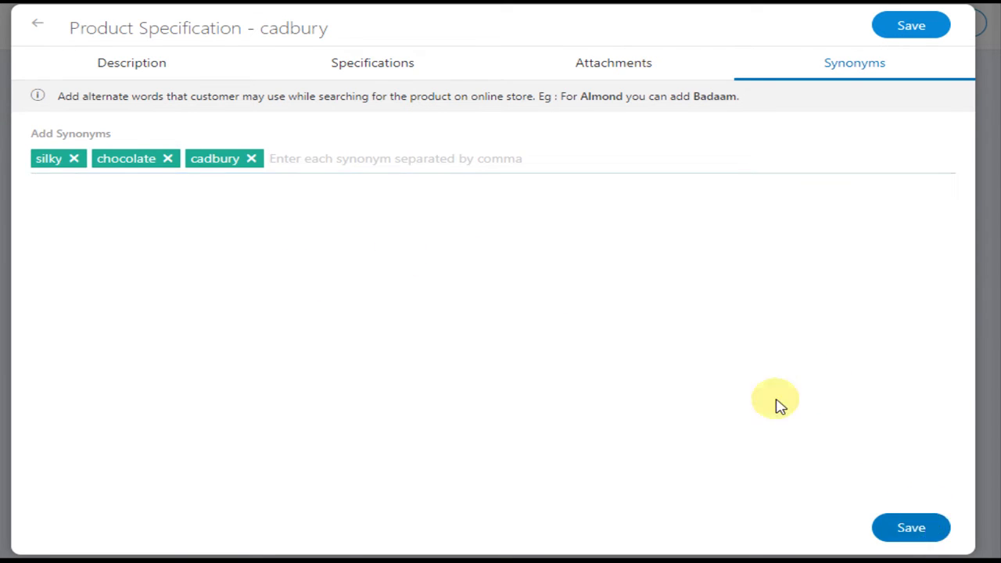
Step: Open the product variants and rename the first option as Flavour
scroll(587, 246, down, 1)
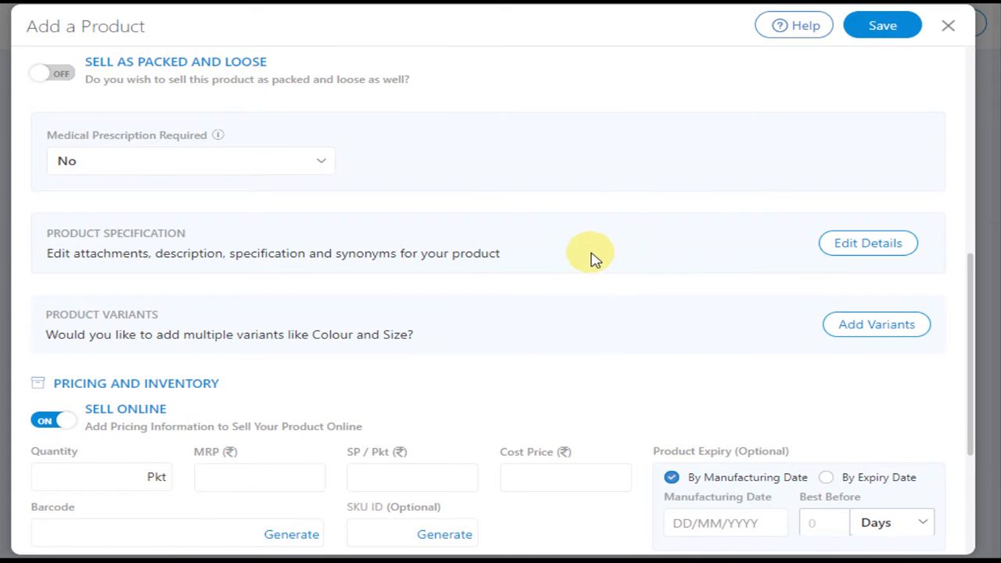
scroll(700, 329, down, 1)
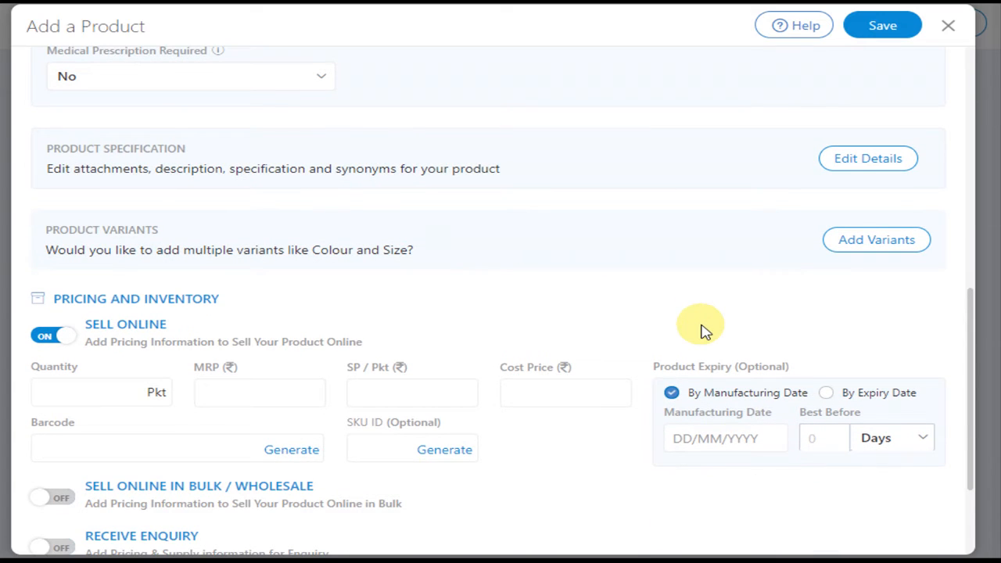
click(887, 249)
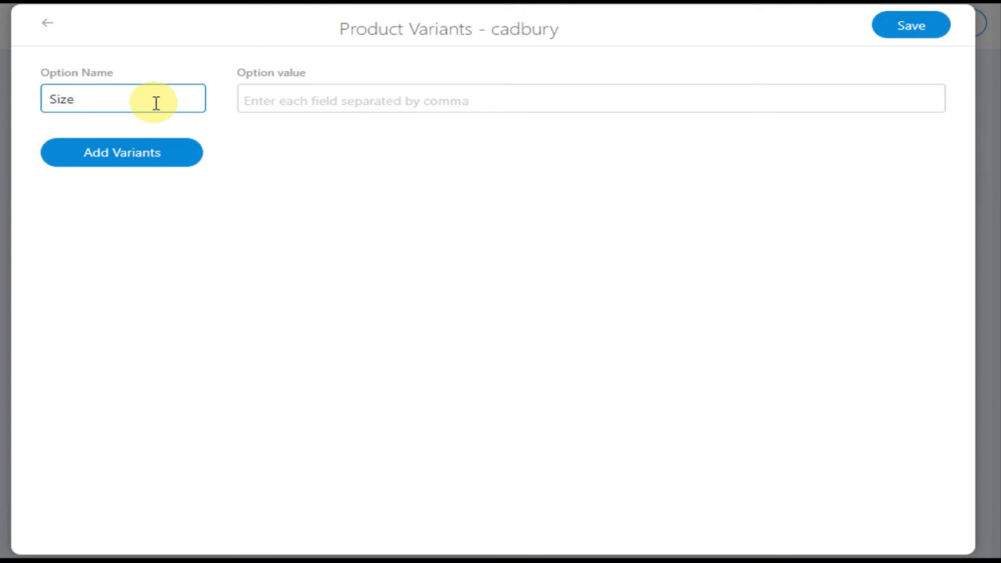
key(BackSpace)
key(BackSpace)
key(BackSpace)
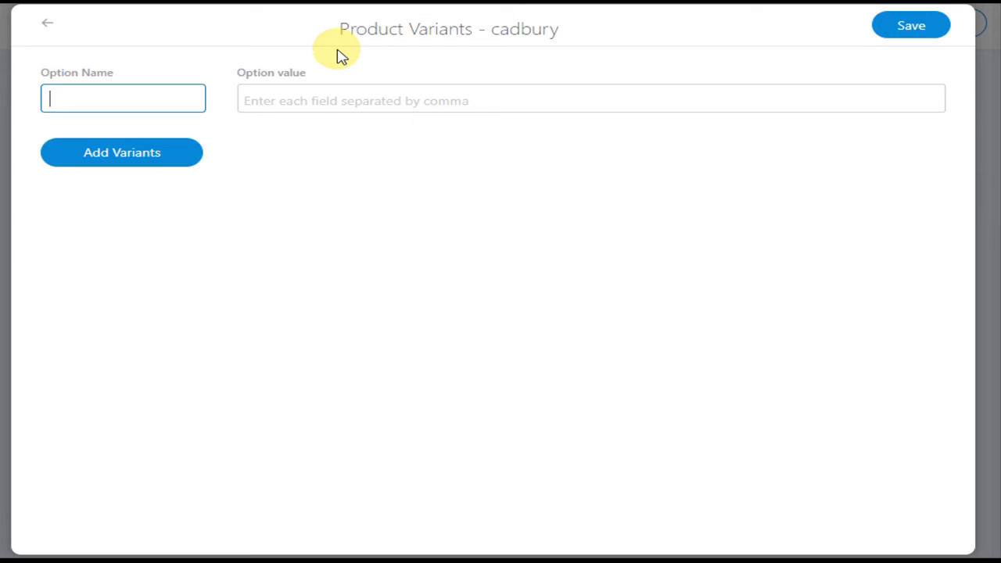
text(Flavour)
click(310, 101)
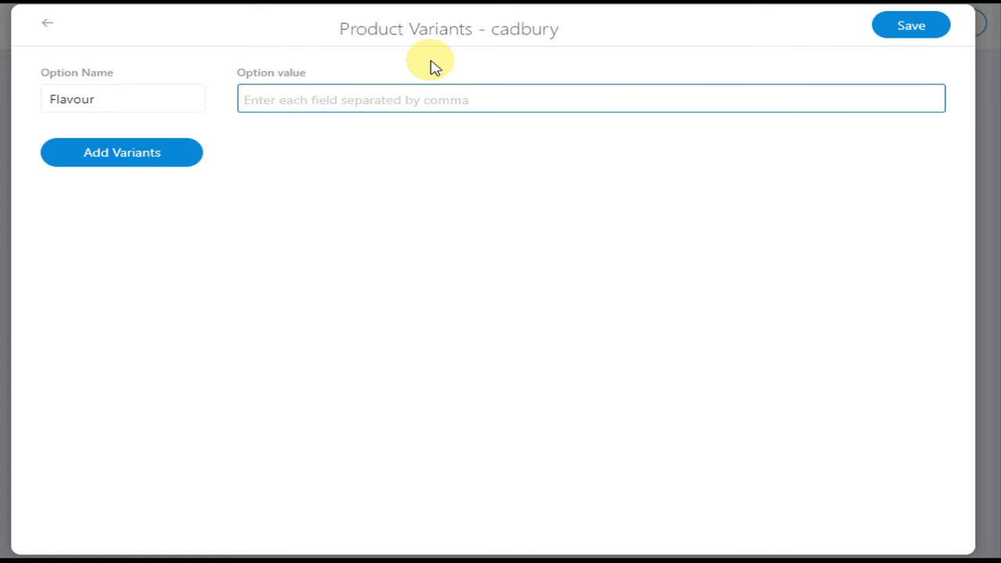
Step: Enter Almond and Frui&Nut as the values of the Flavour option
text(Almond)
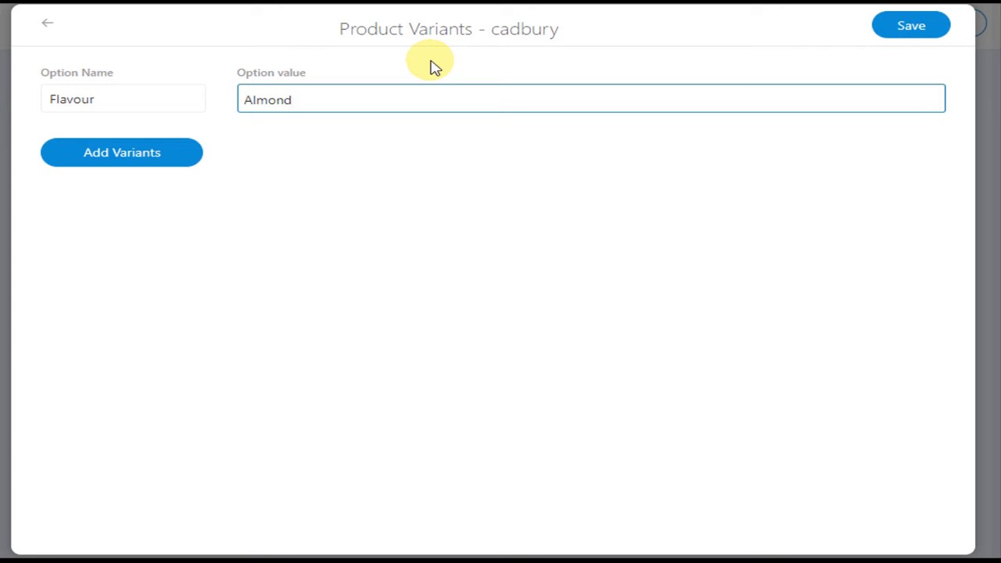
key(Return)
text(Frui)
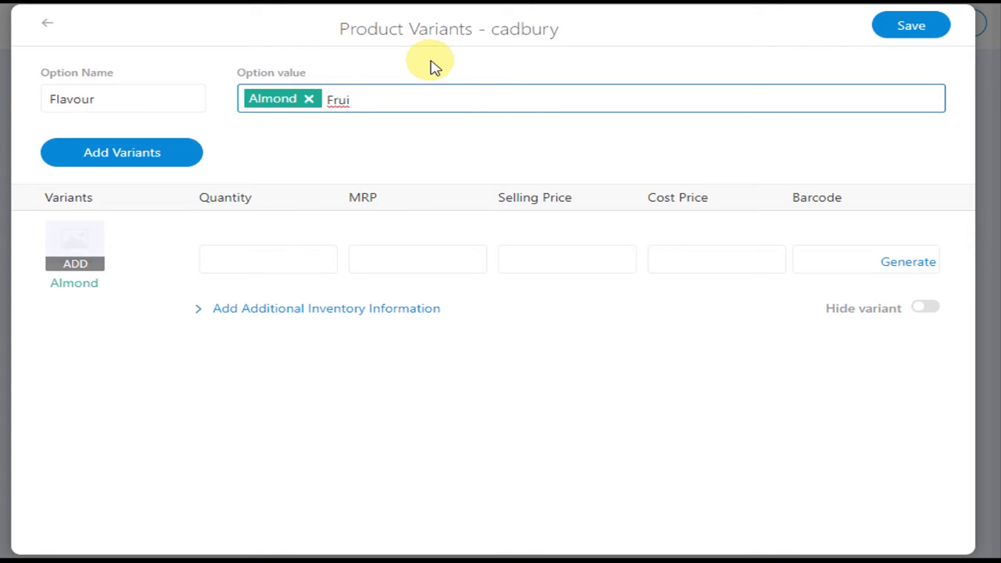
text(&Nut)
key(Return)
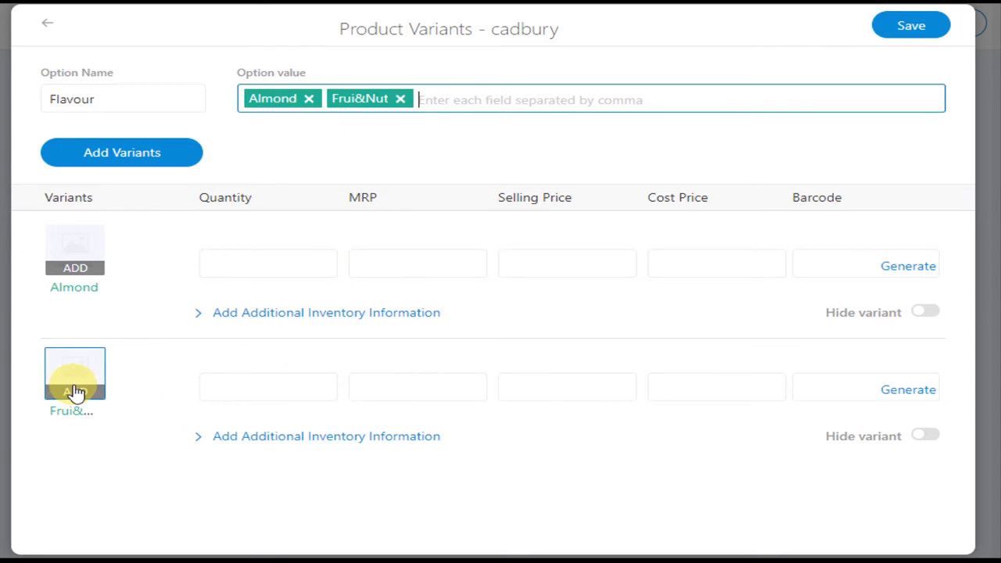
Step: Add a second variant option named Size with the values small and large
click(102, 154)
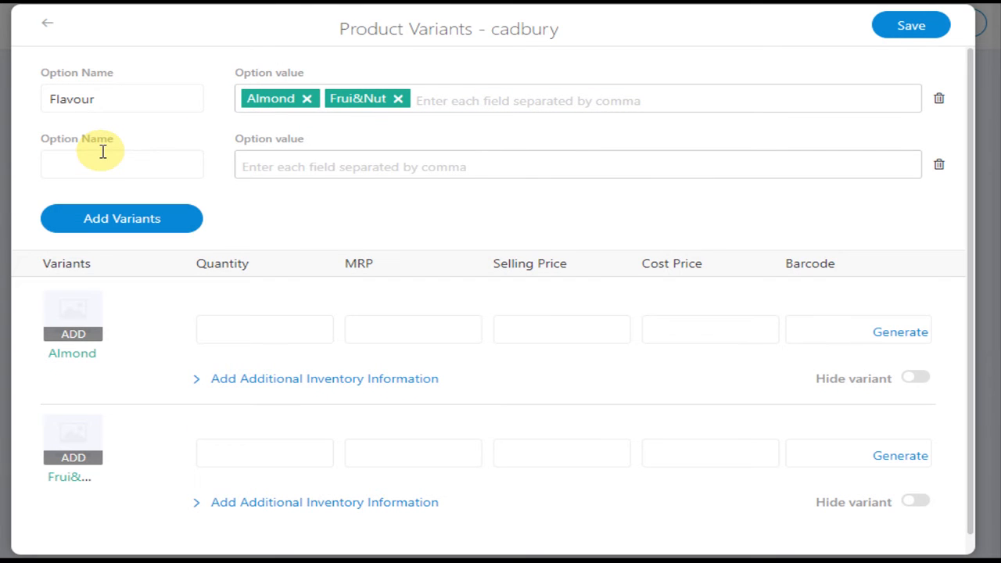
click(110, 166)
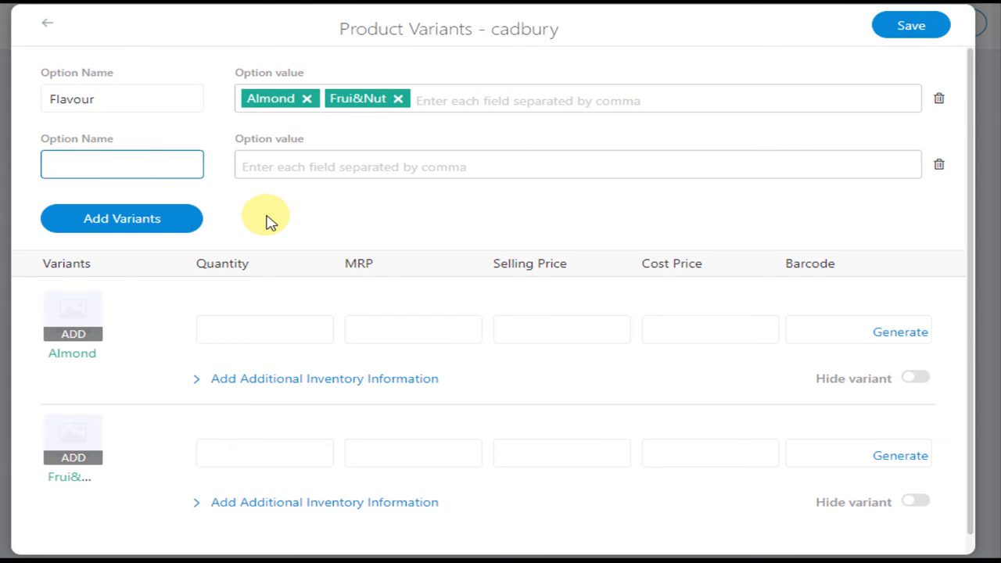
text(SIze)
click(60, 167)
key(BackSpace)
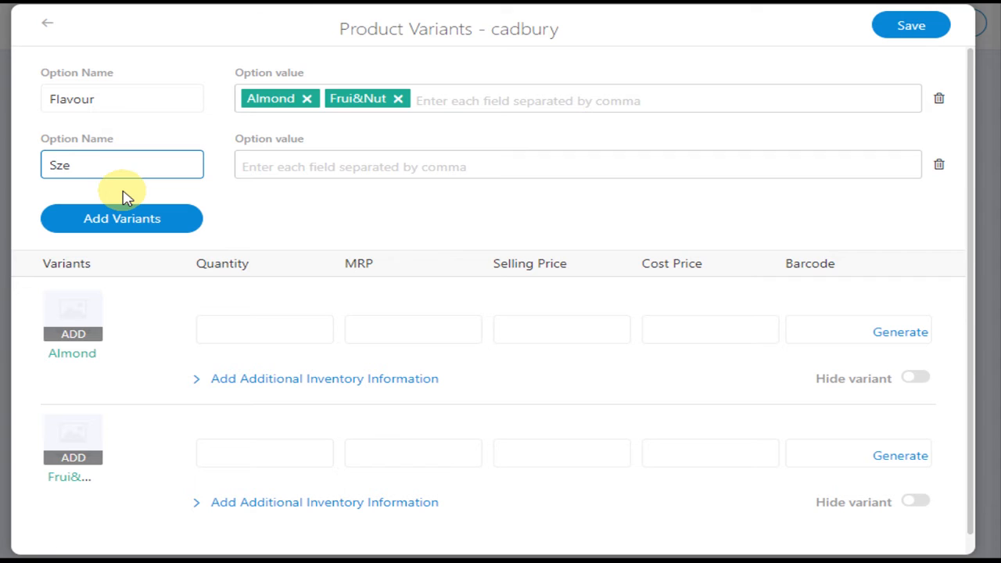
text(i)
click(301, 167)
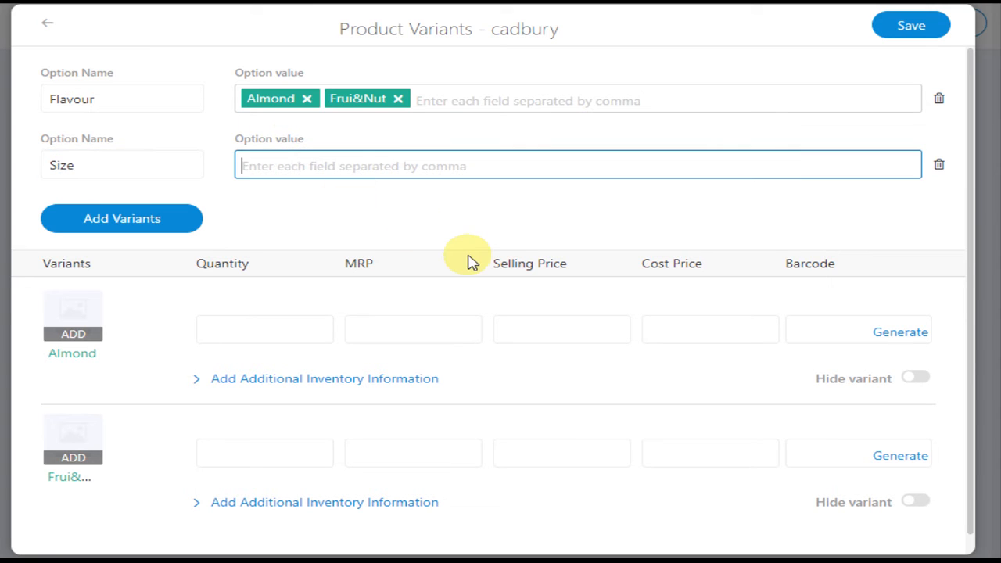
text(small)
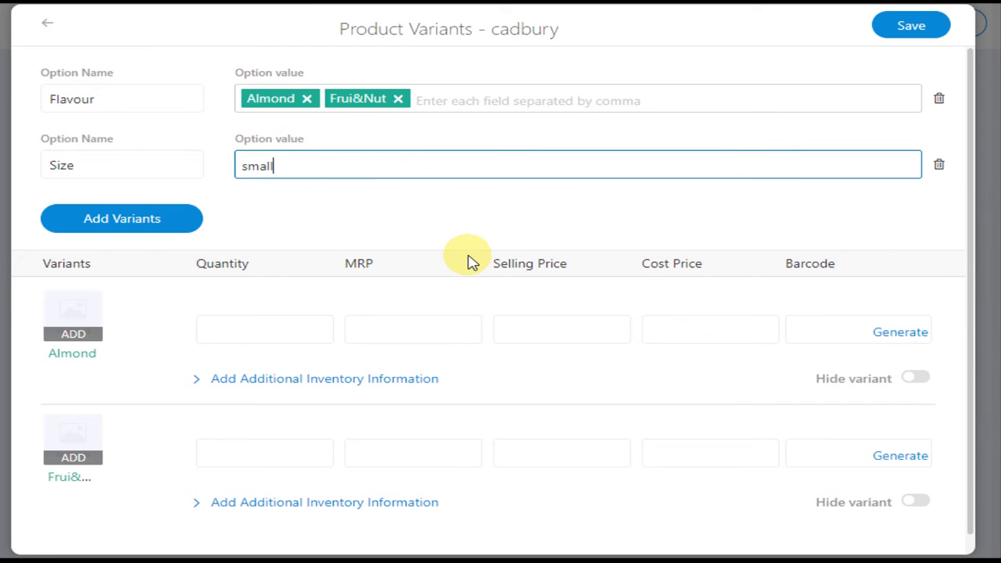
key(Return)
text(large)
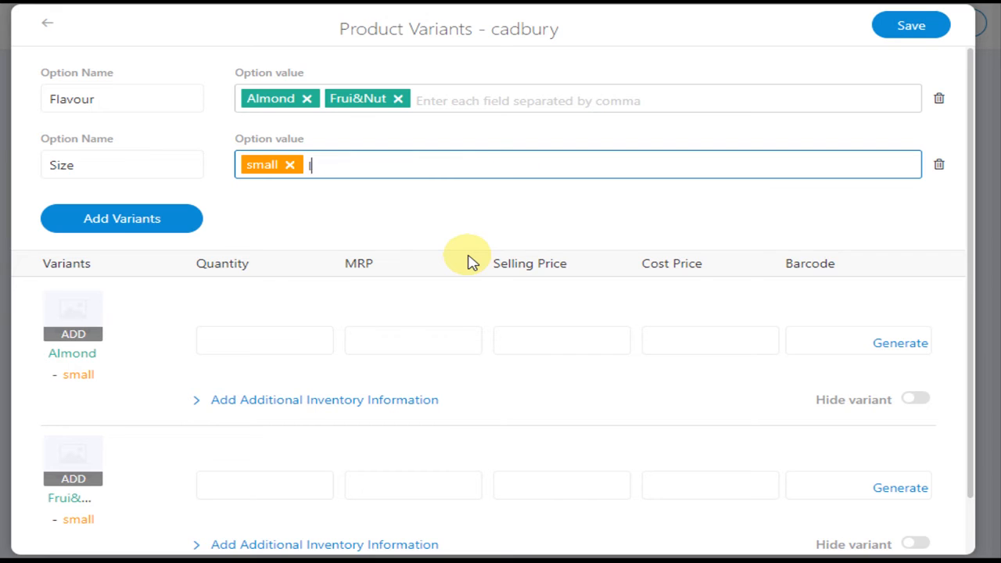
key(Return)
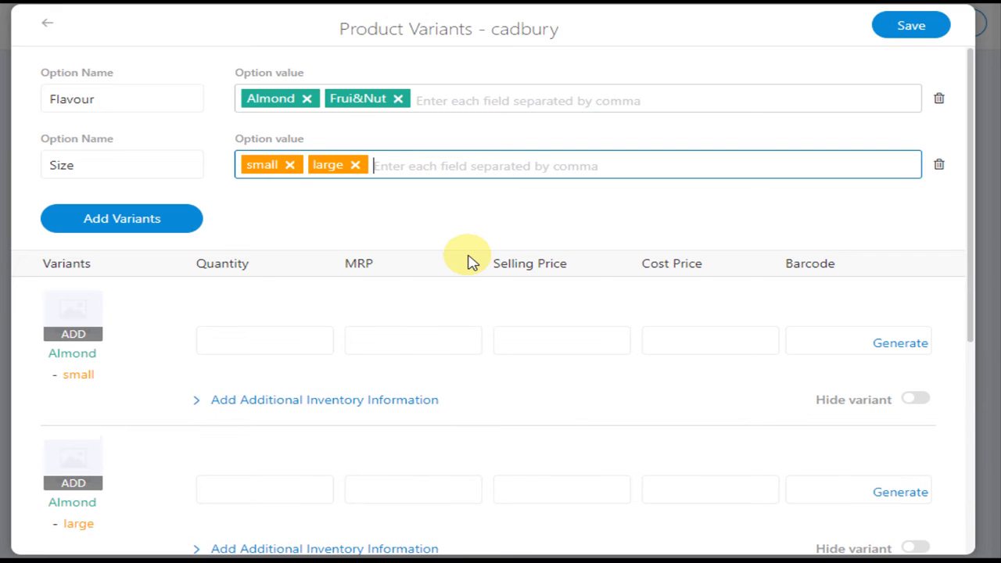
Step: For the small Almond variant, generate a barcode, expand the additional inventory information and turn on Hide variant
scroll(403, 250, down, 1)
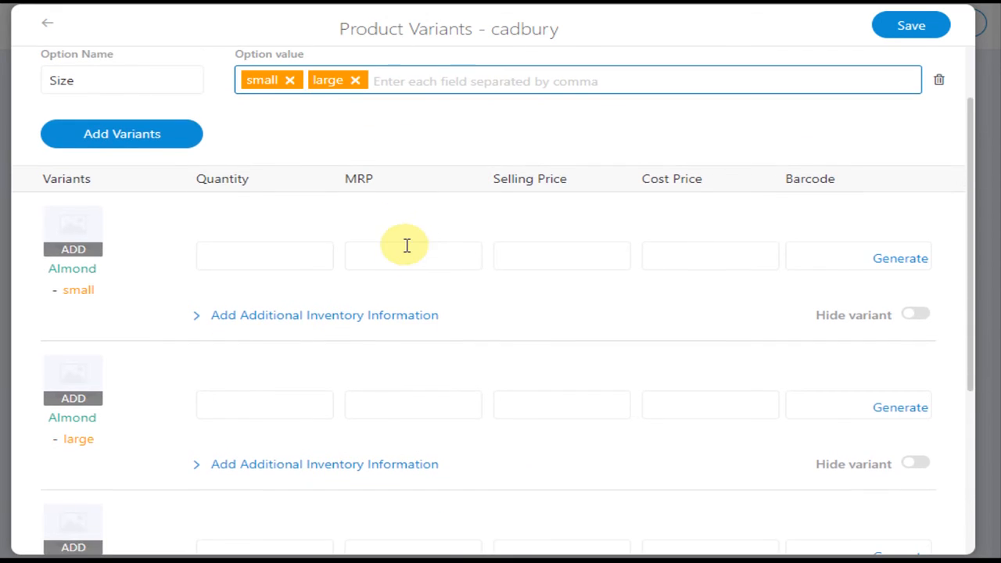
scroll(406, 246, down, 1)
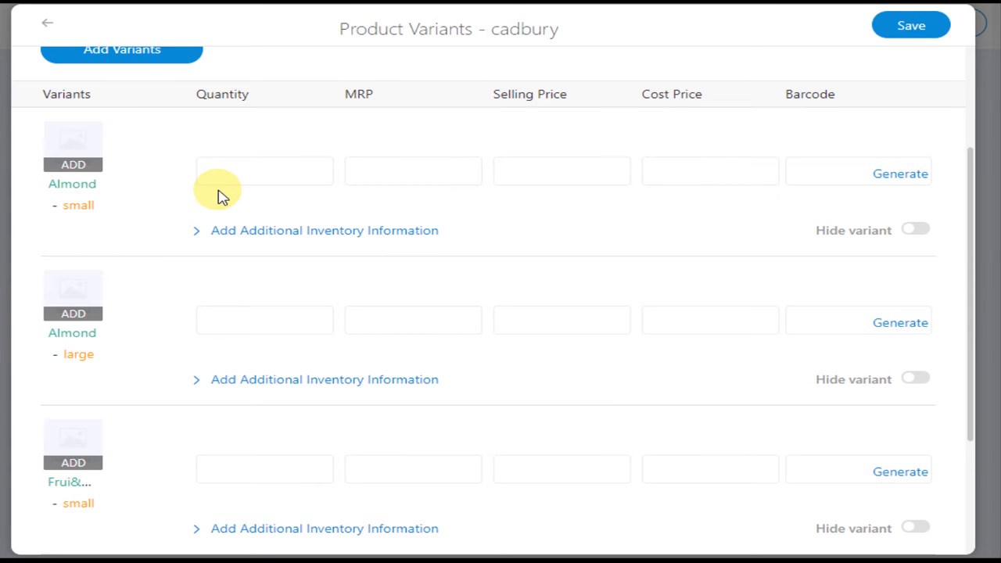
scroll(118, 255, down, 2)
scroll(597, 214, up, 2)
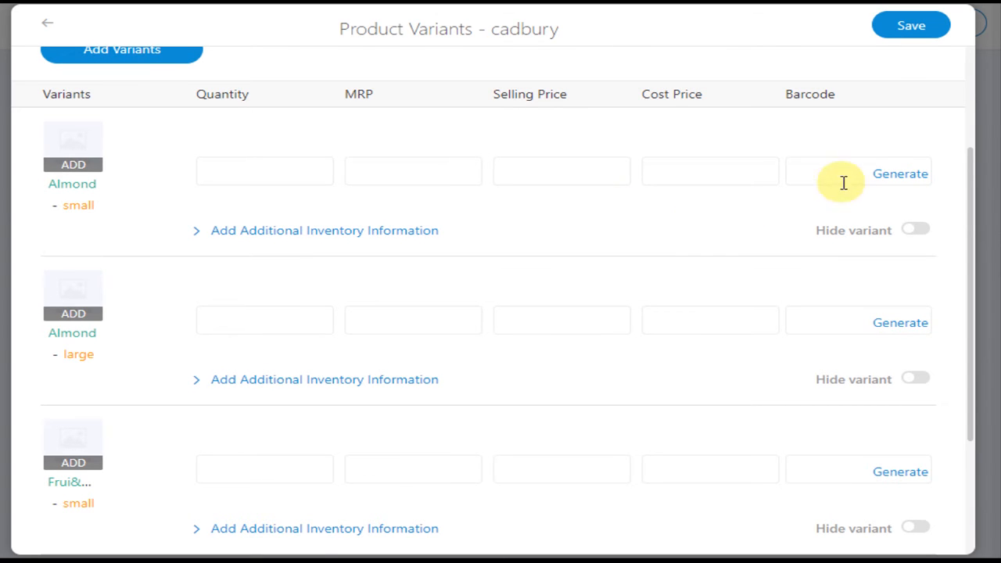
click(901, 175)
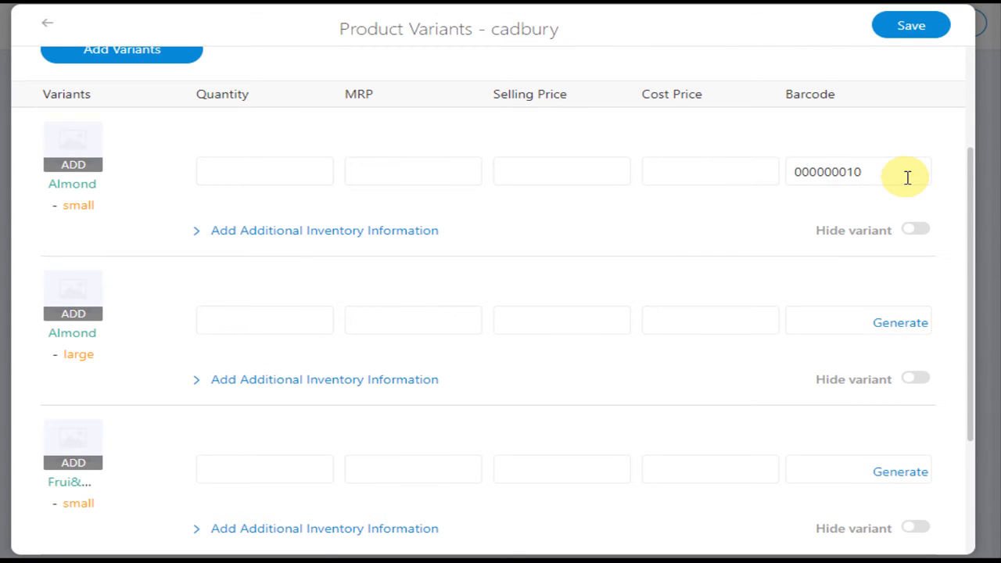
click(199, 233)
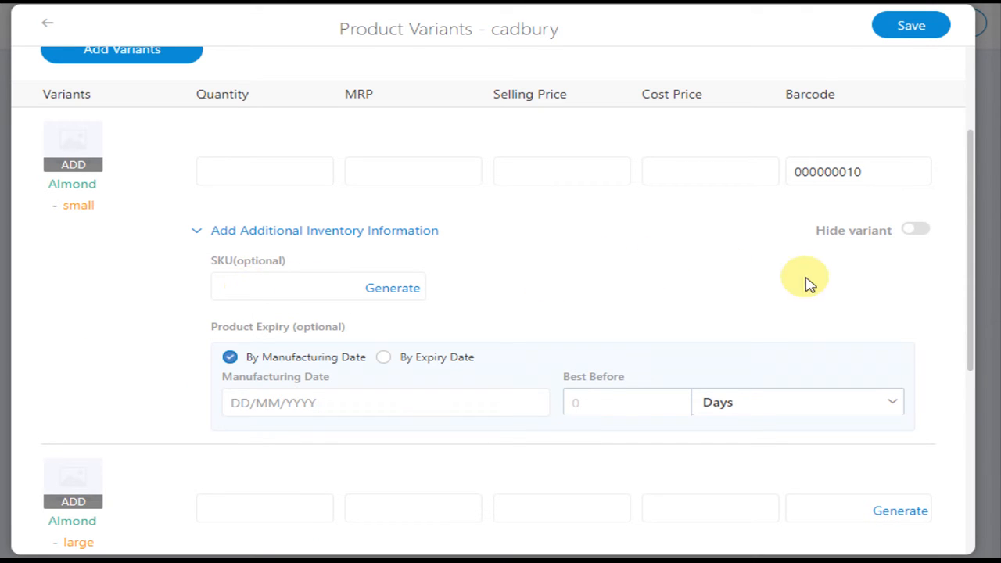
click(916, 230)
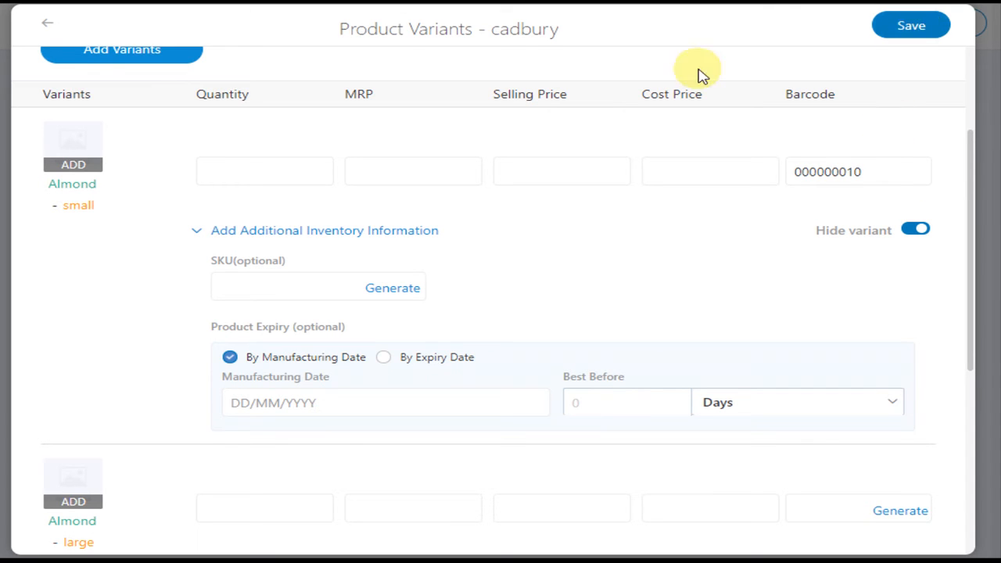
Step: Leave the product variants without saving and return to the product's pricing and inventory details
click(45, 25)
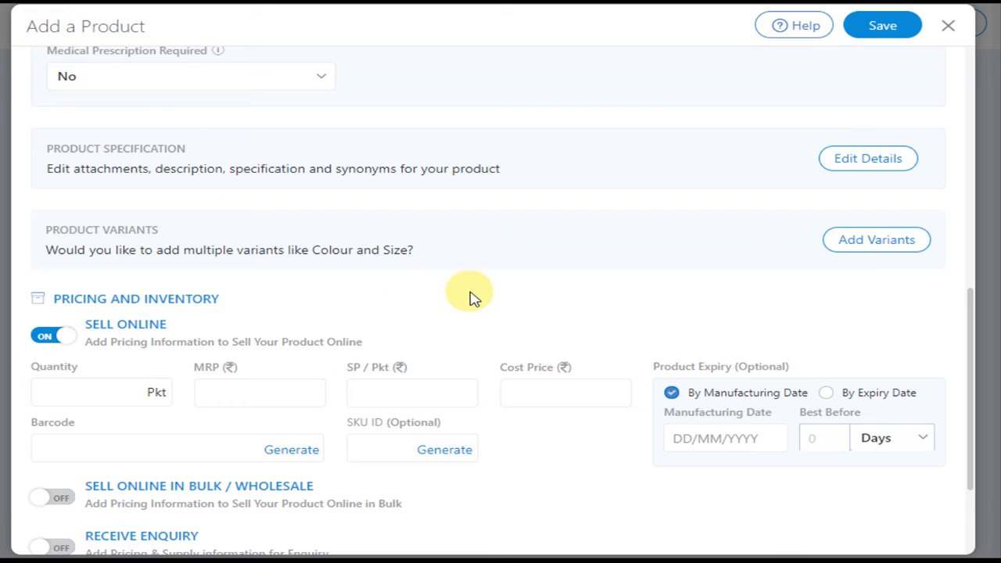
scroll(563, 227, down, 1)
scroll(418, 217, down, 1)
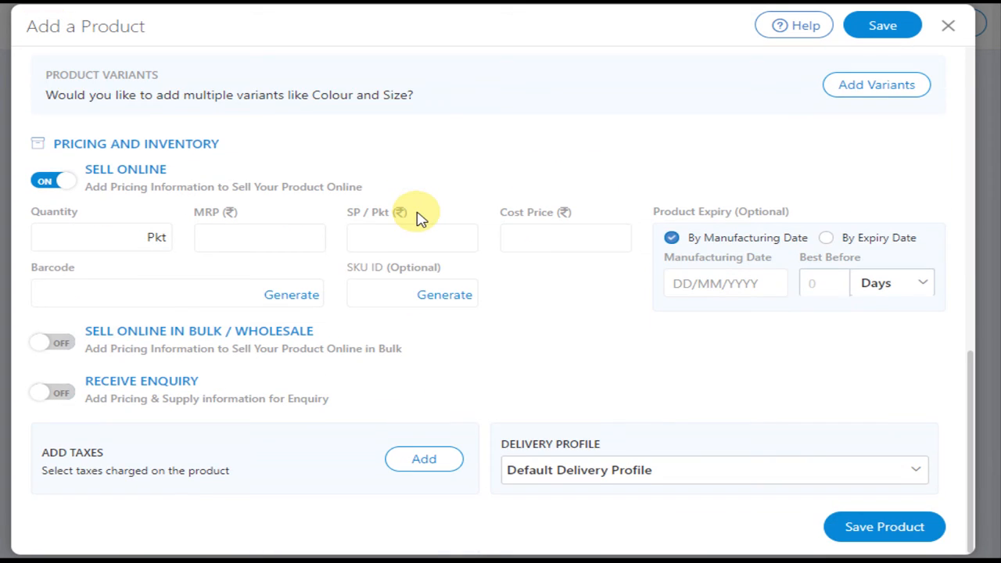
Step: Set the quantity to 100 packets, MRP to 72.00 and selling price to 70.00, and generate the barcode and SKU ID
click(82, 238)
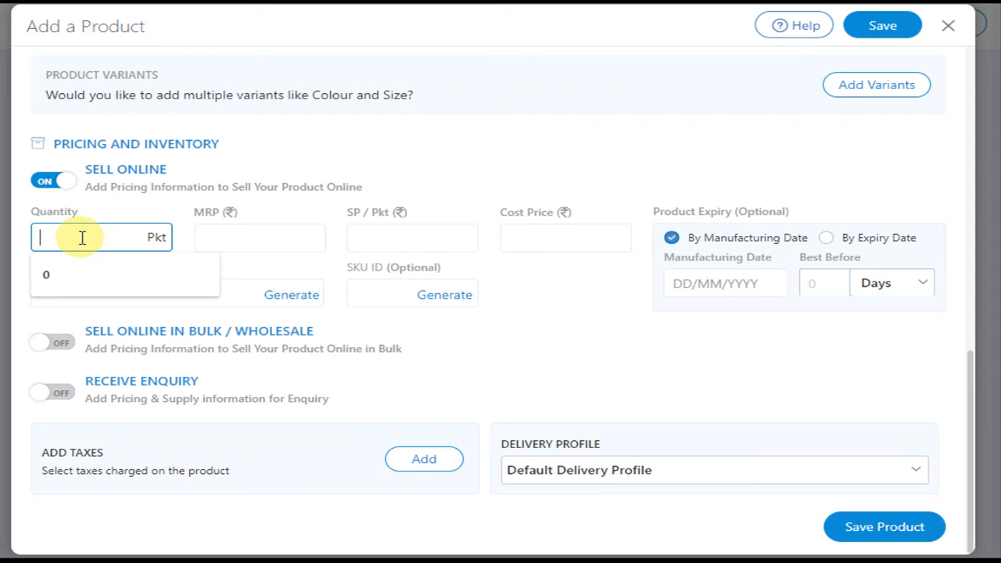
text(100)
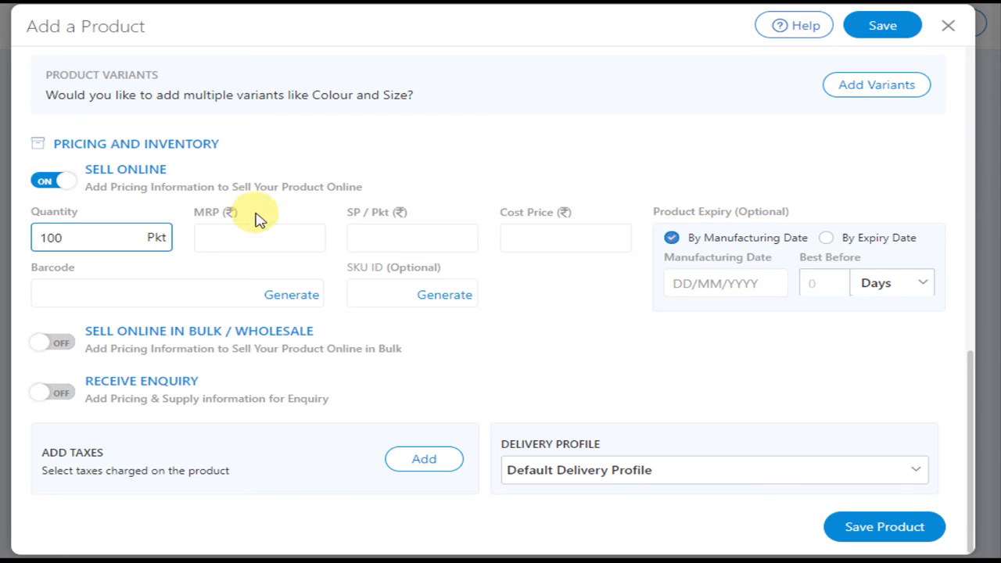
click(224, 241)
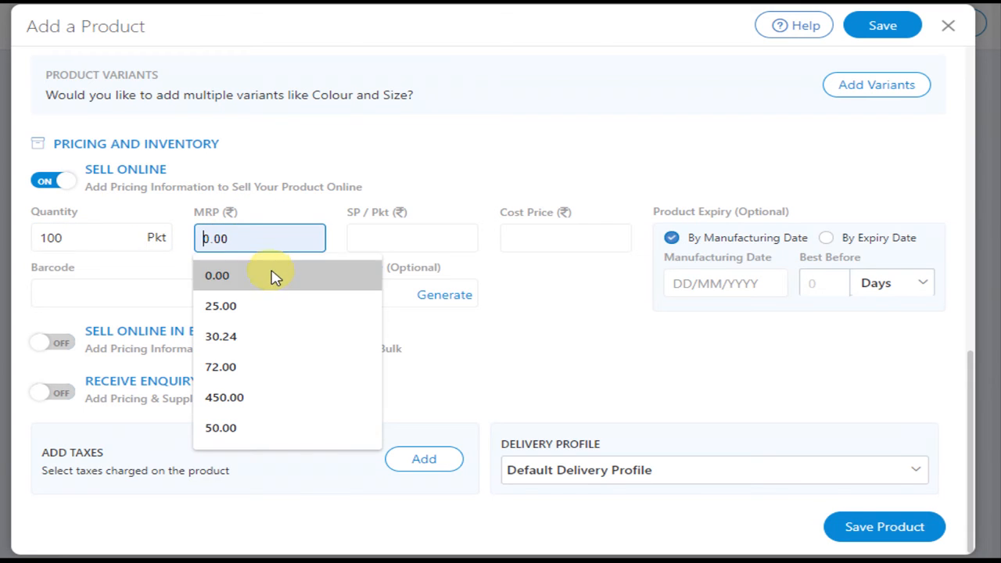
click(228, 367)
click(407, 234)
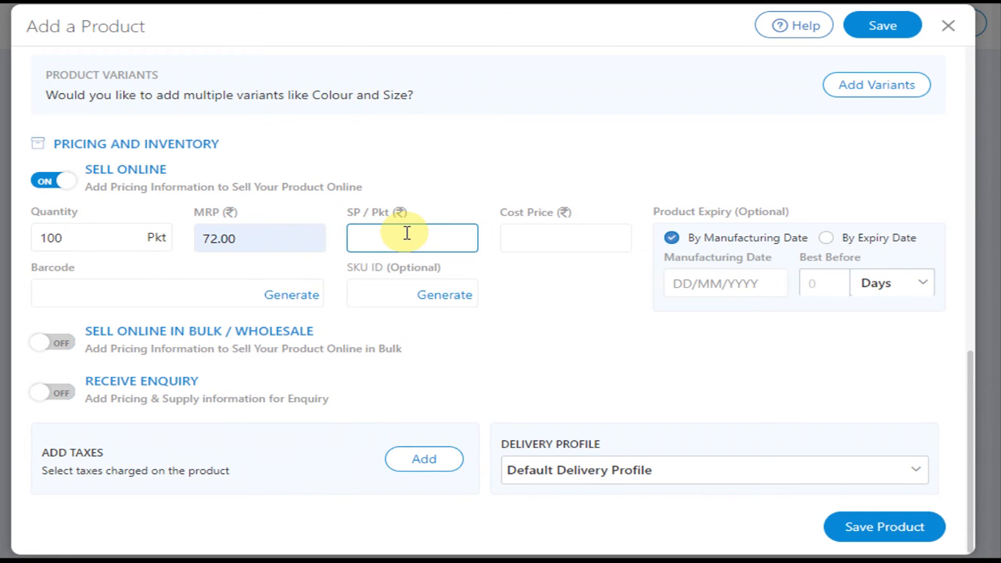
text(70.00)
click(557, 303)
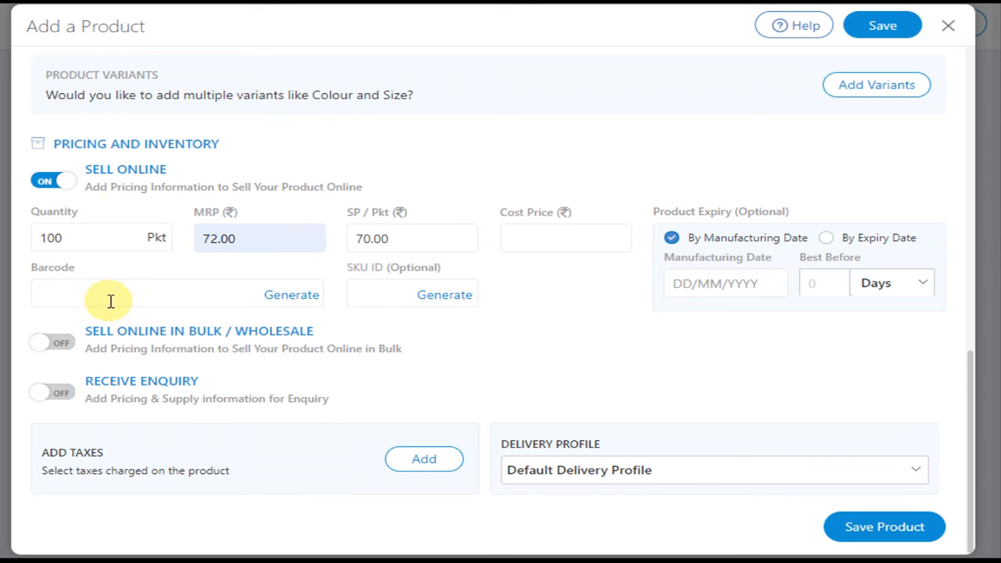
click(298, 297)
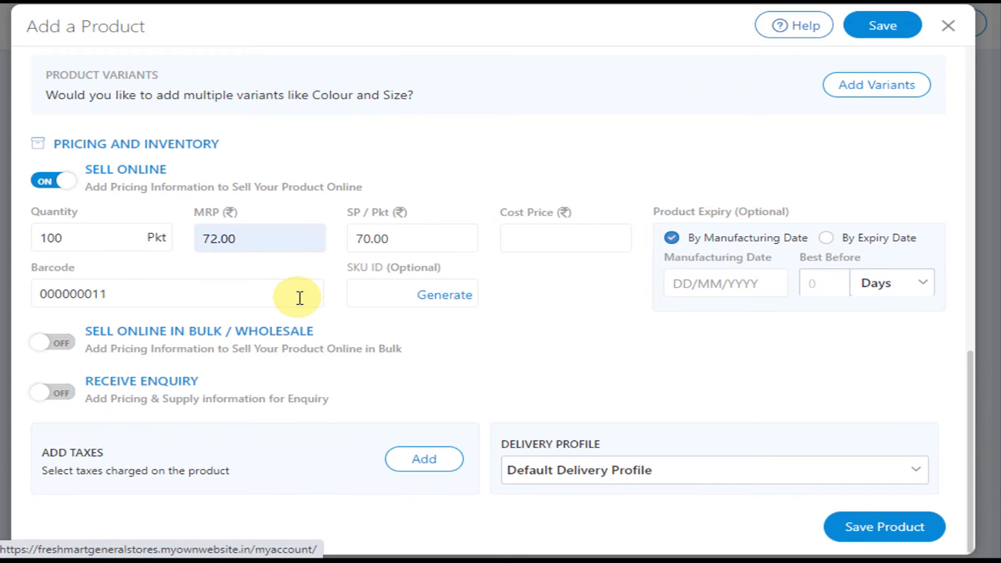
click(446, 301)
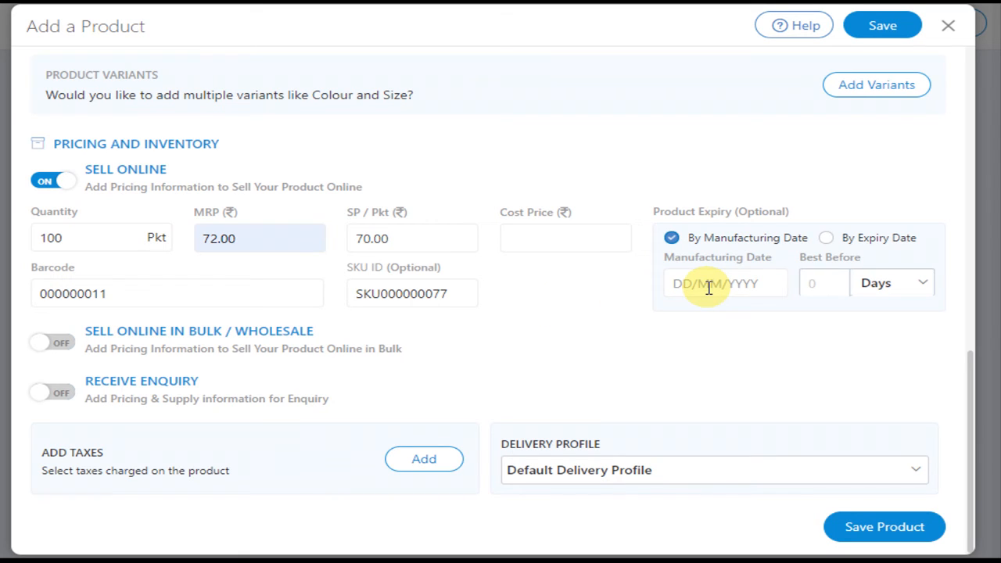
Step: Set the product expiry by manufacturing date, using 25/08/2020 and a best-before period of 10 months
click(827, 239)
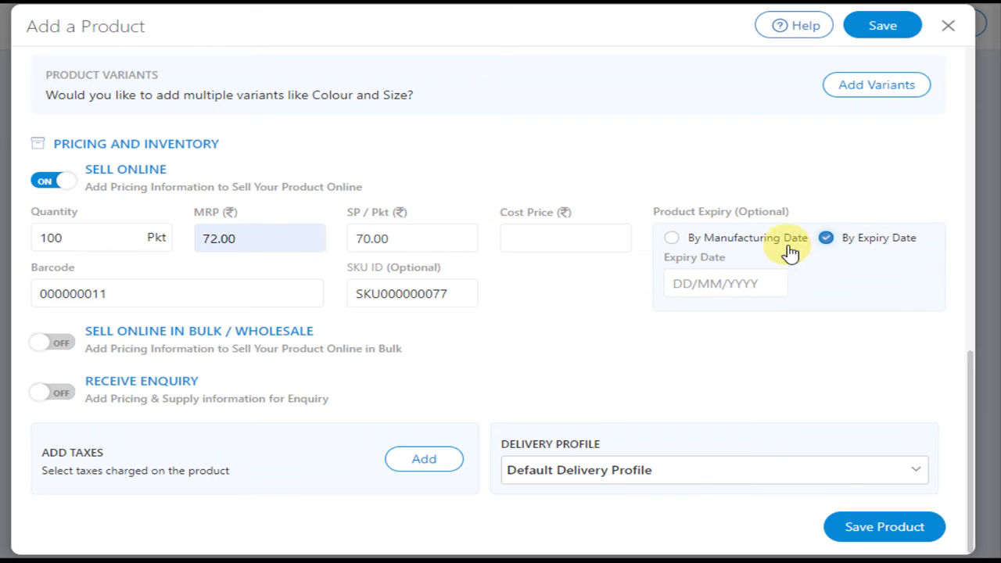
click(671, 238)
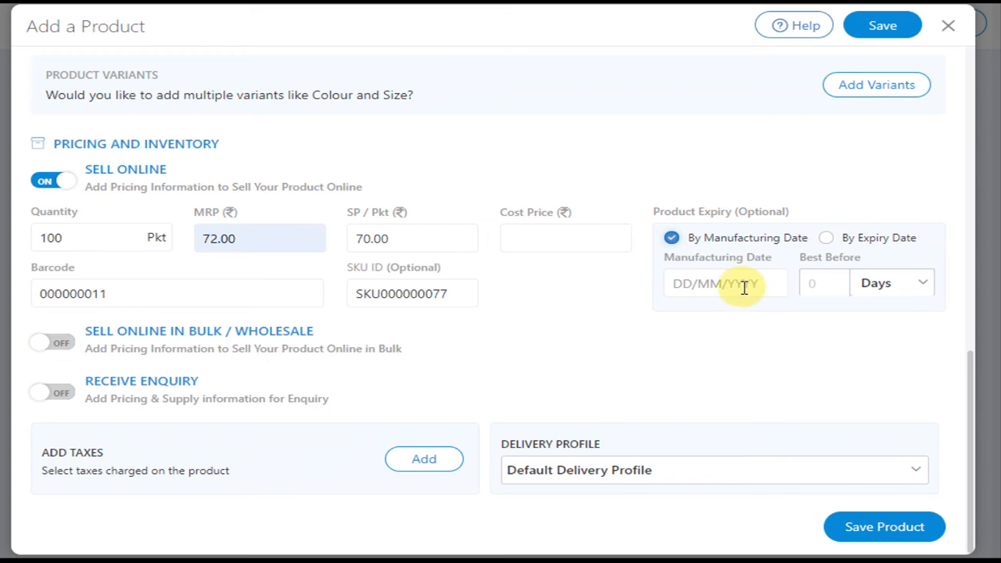
click(675, 284)
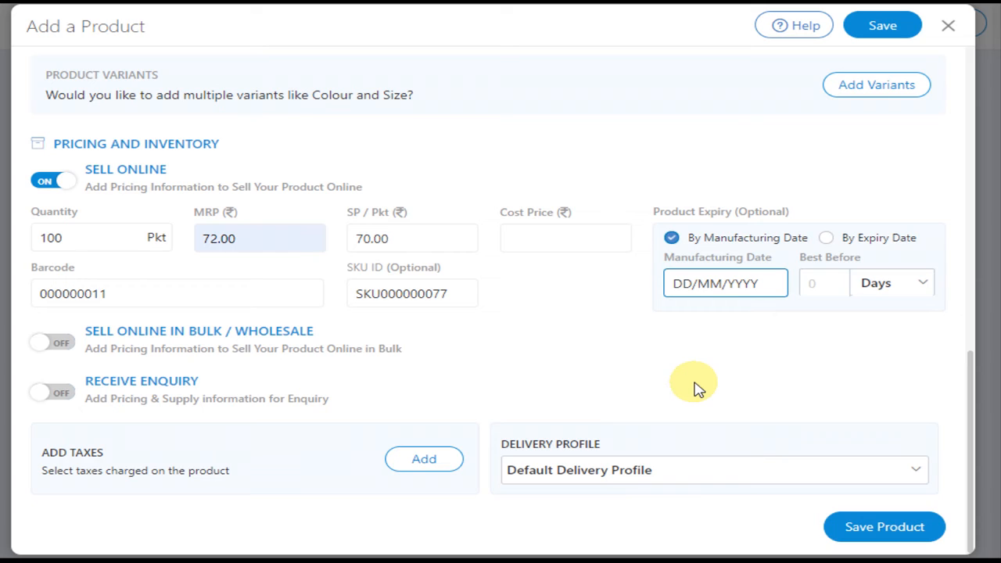
text(25/)
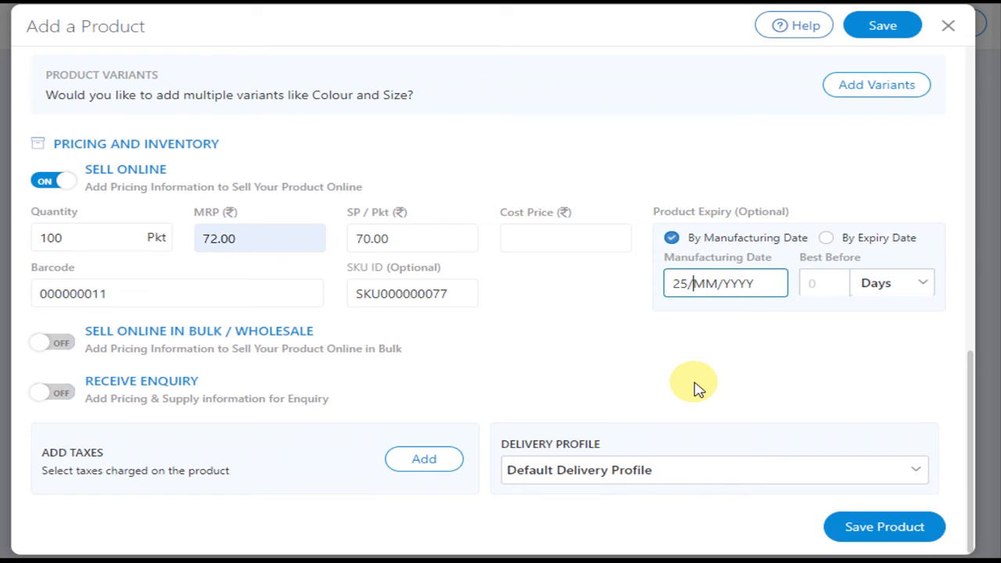
text(08/2020)
click(789, 363)
click(925, 282)
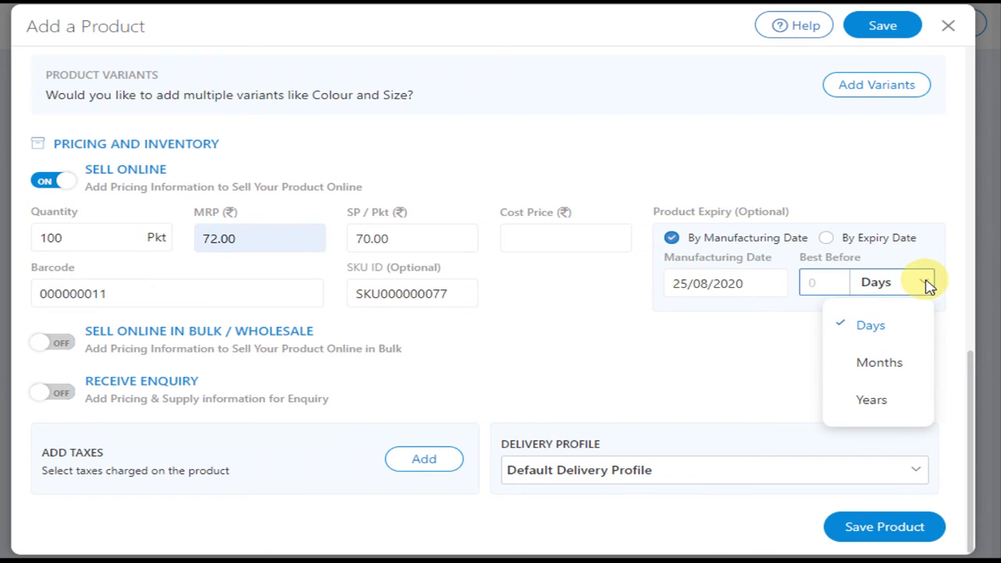
click(891, 365)
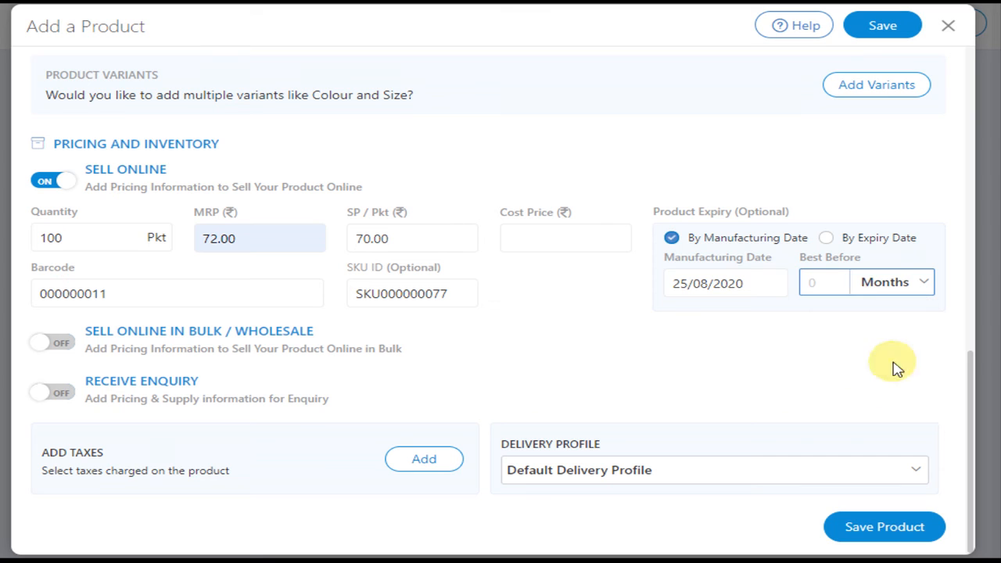
click(827, 282)
text(10)
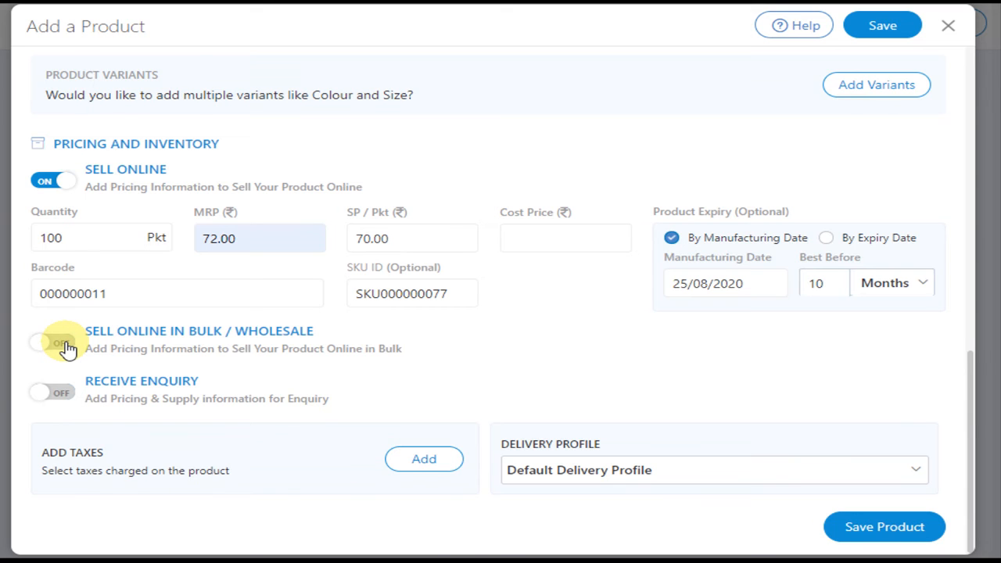
Step: Enable bulk/wholesale selling with a range of 3 to 5 packets and a ₹20 discount on MRP
click(67, 347)
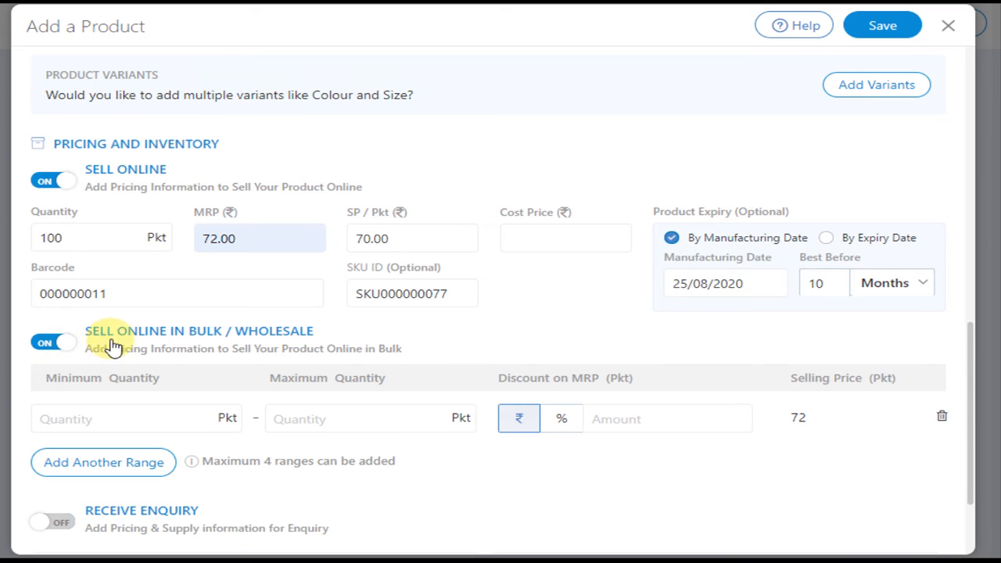
scroll(382, 360, down, 1)
click(102, 333)
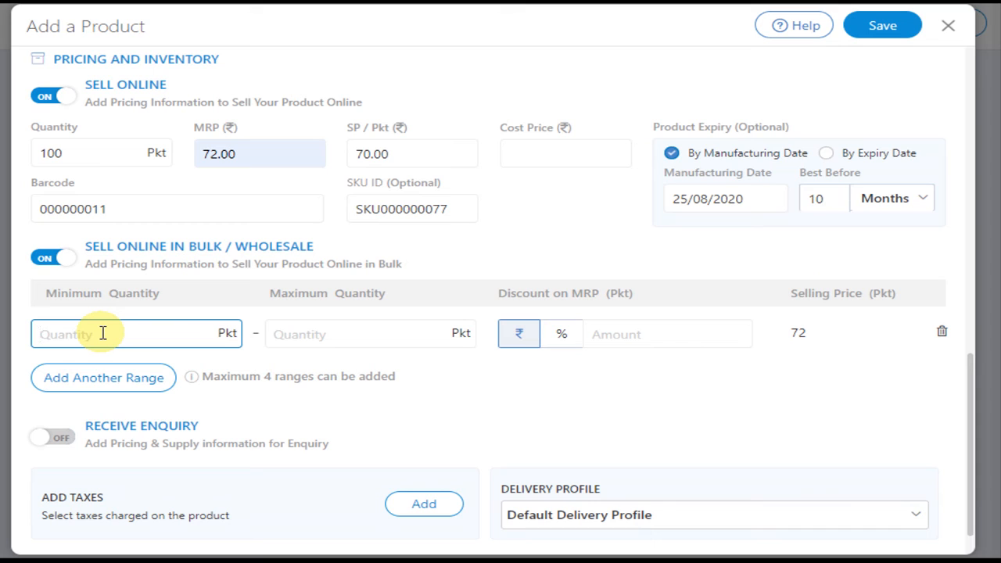
text(3)
click(383, 337)
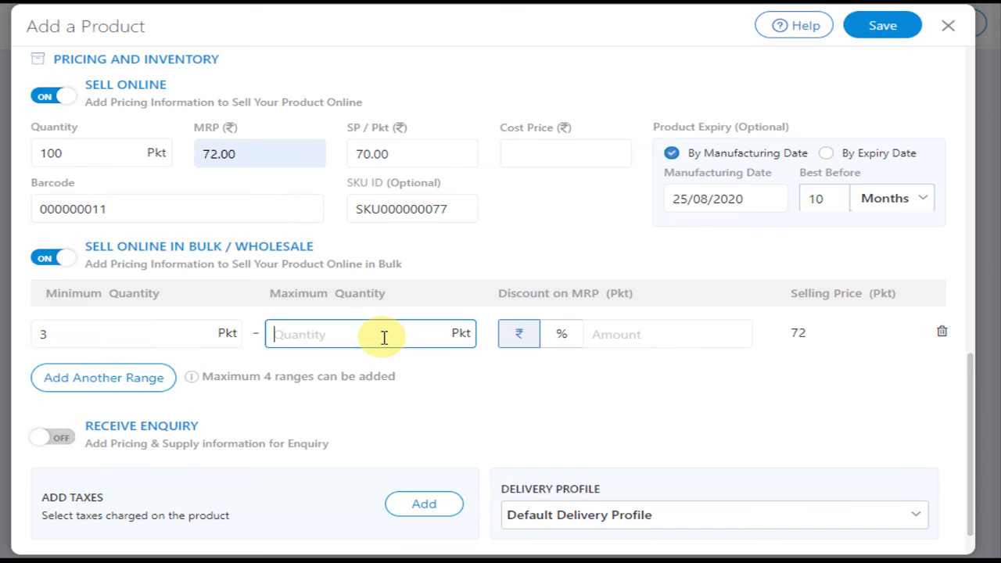
text(5)
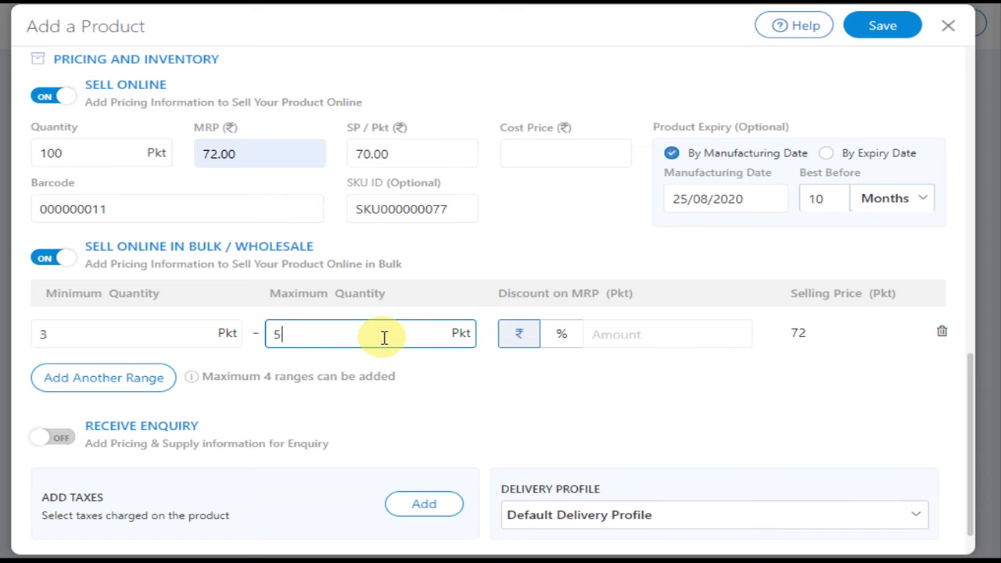
click(578, 337)
click(528, 339)
click(680, 336)
text(2)
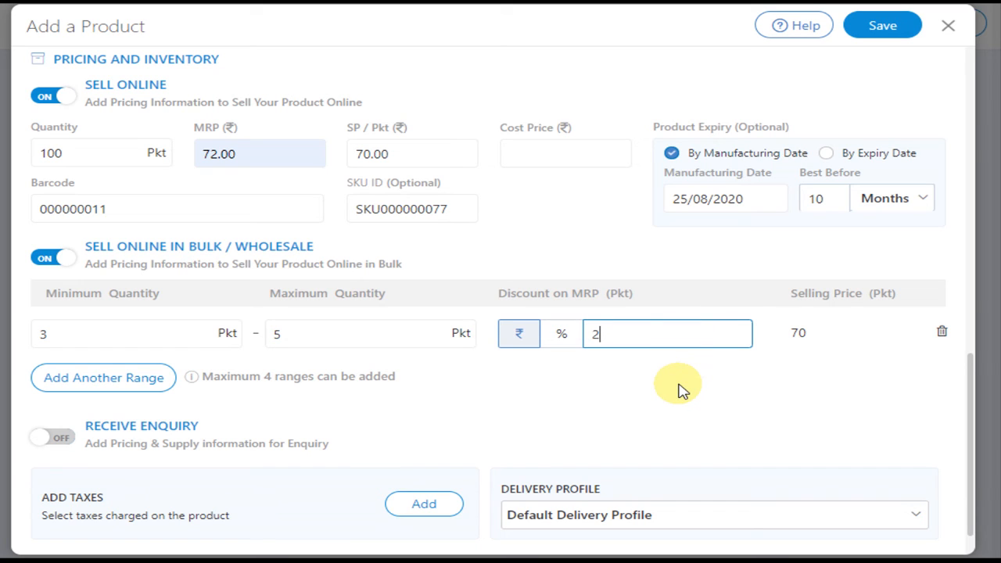
text(0)
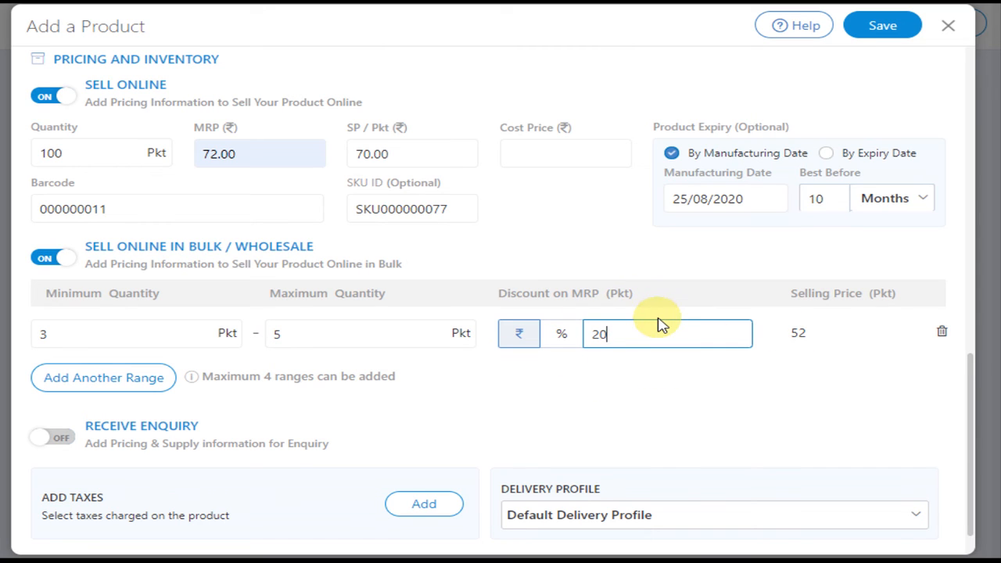
Step: Preview the price range and quantity-based price display options of Receive Enquiry, and leave the feature turned off
scroll(727, 350, down, 1)
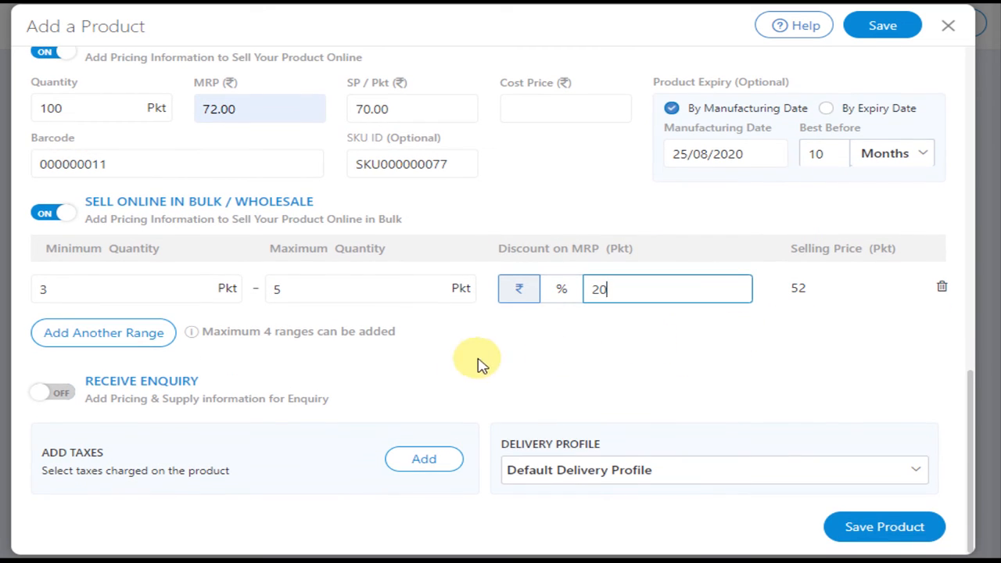
click(62, 394)
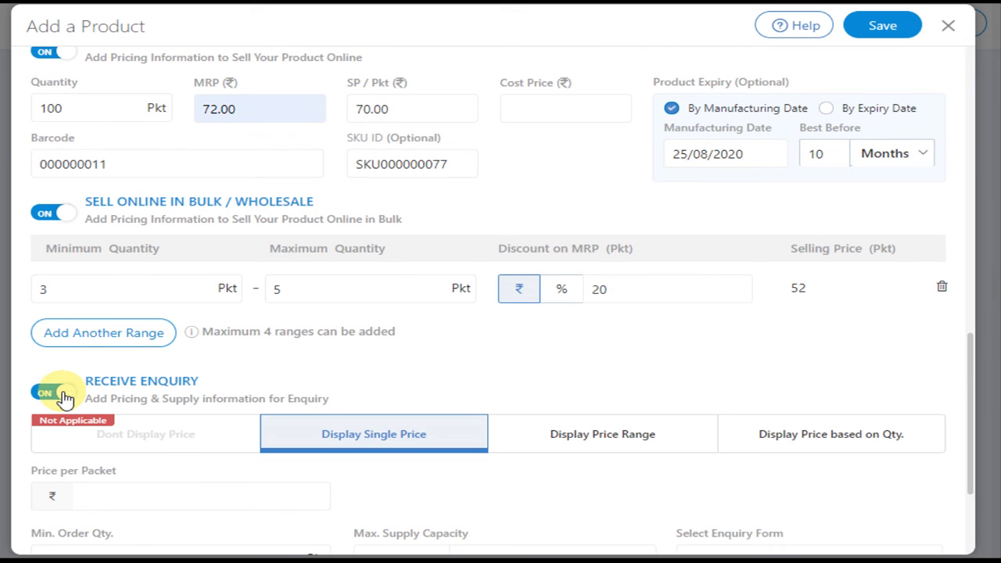
scroll(426, 332, down, 2)
scroll(438, 326, down, 2)
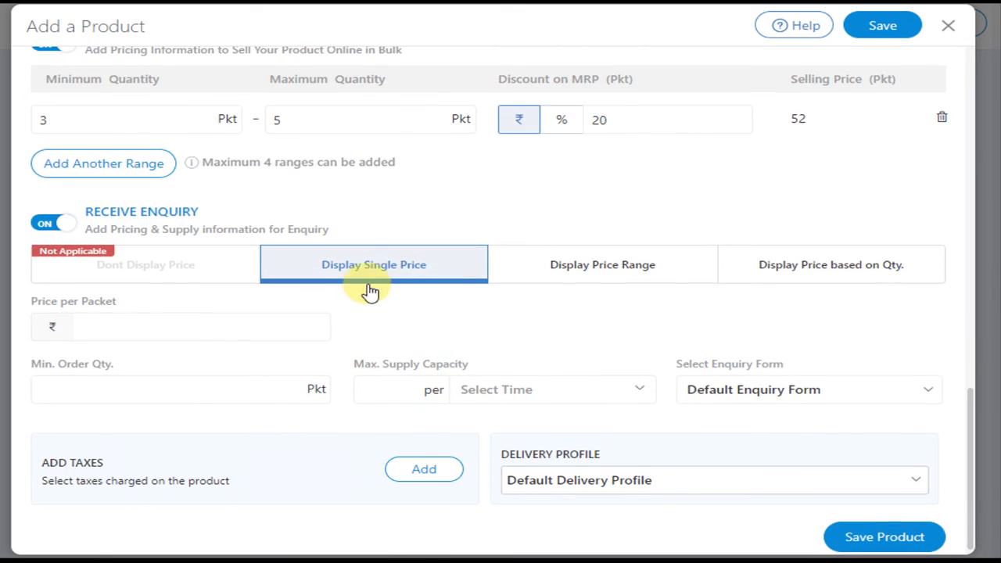
click(577, 278)
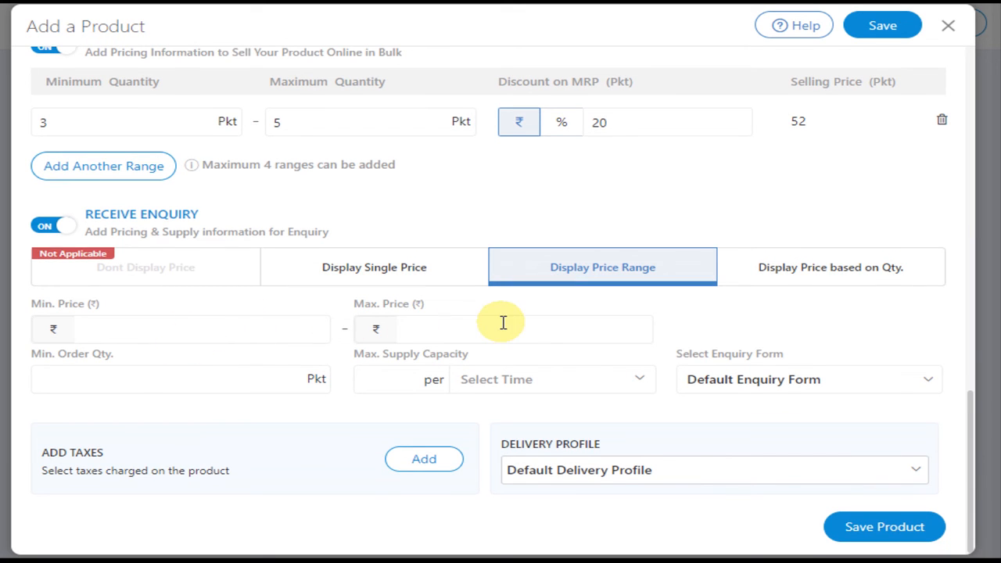
click(841, 273)
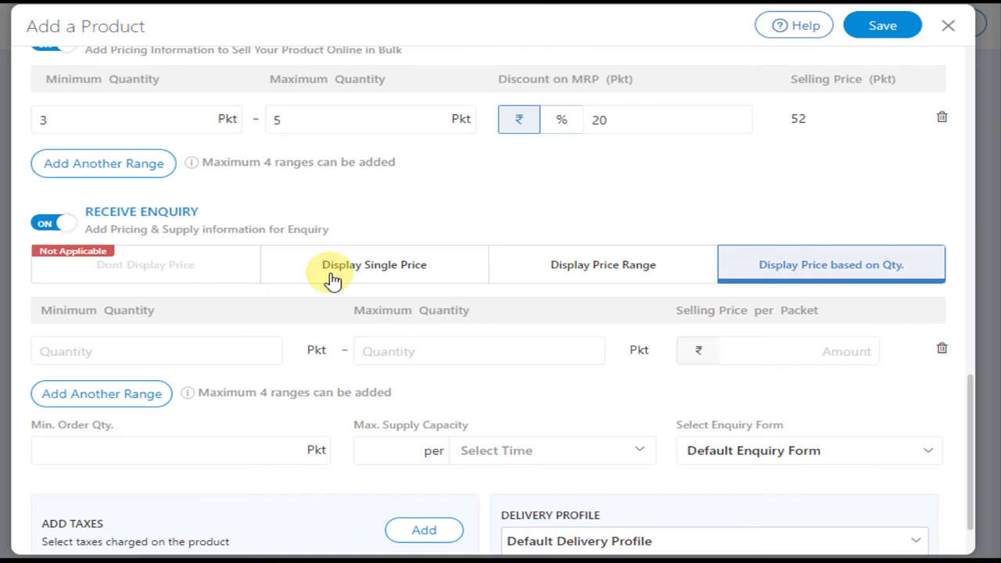
click(53, 226)
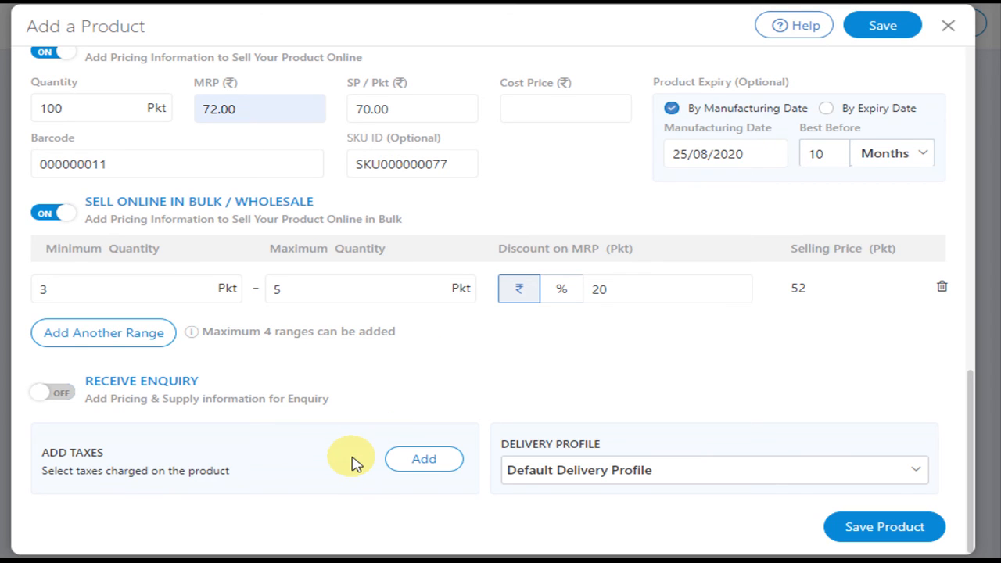
Step: Start adding taxes to the product and assign the chocolate-related HSN code 1704 with the 18% tax rate
click(426, 460)
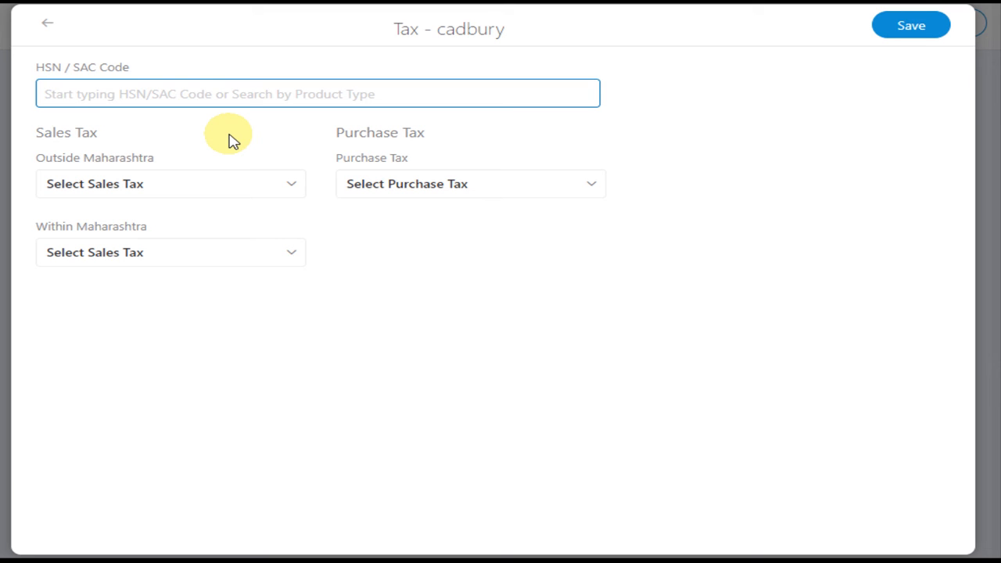
text(choco)
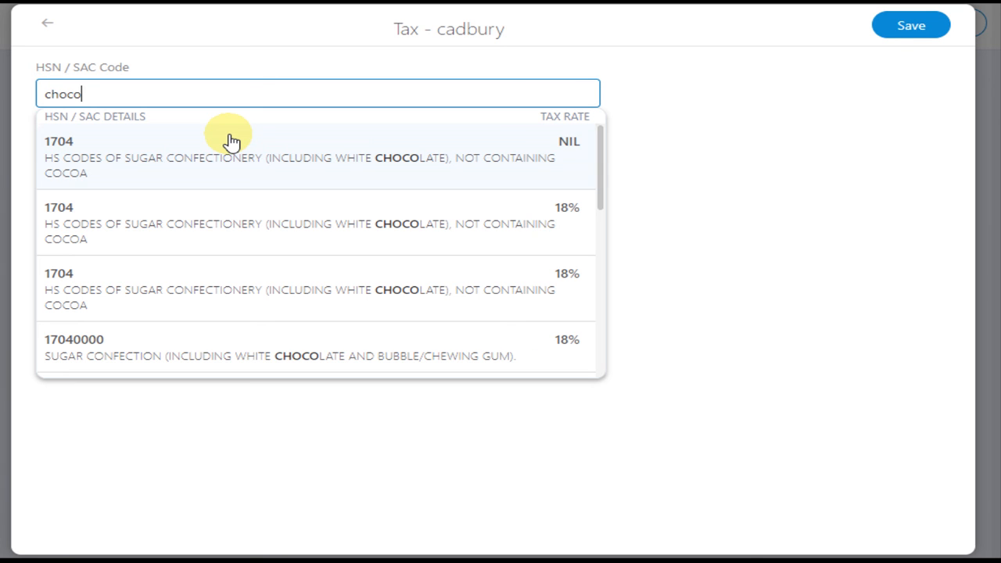
scroll(232, 157, down, 1)
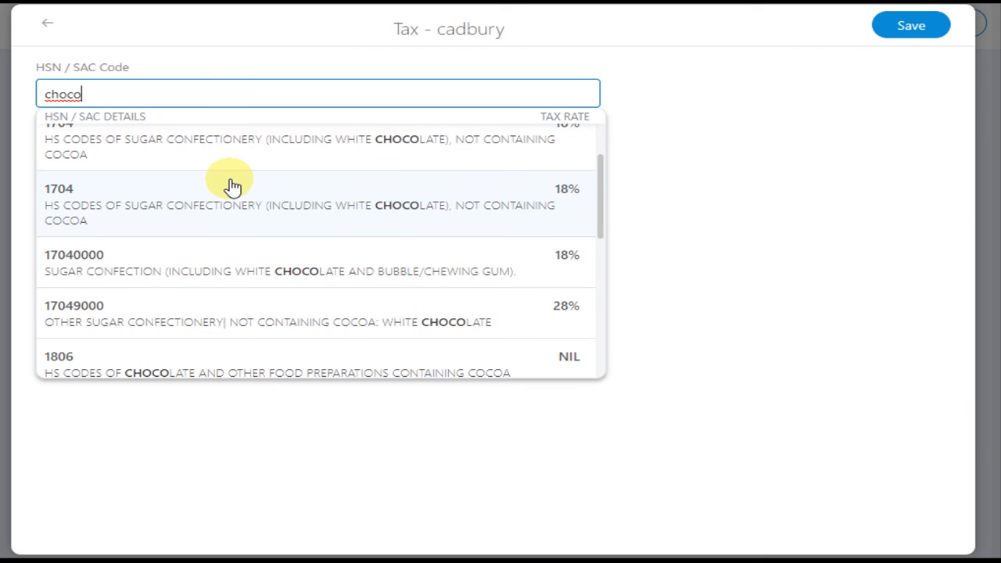
key(BackSpace)
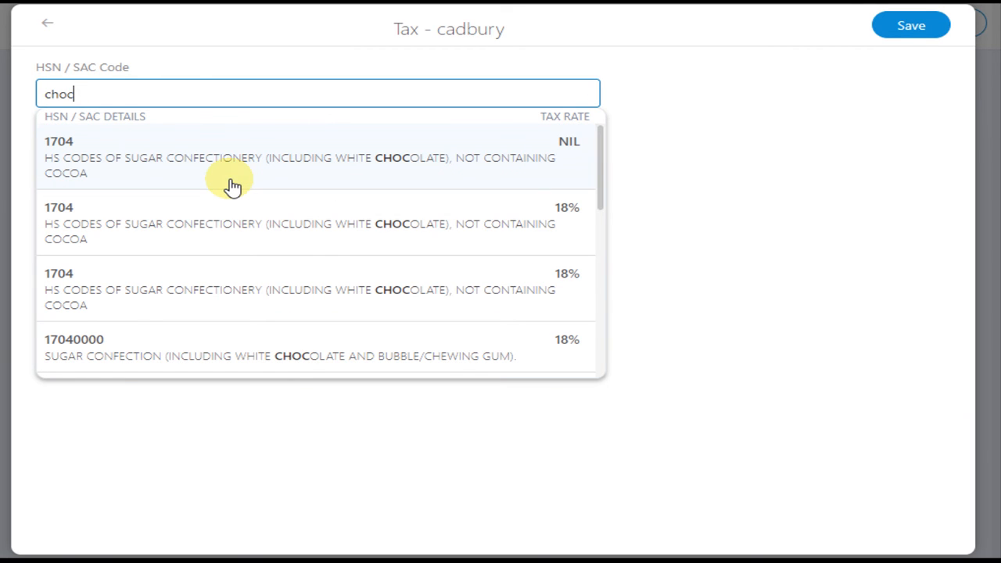
click(184, 237)
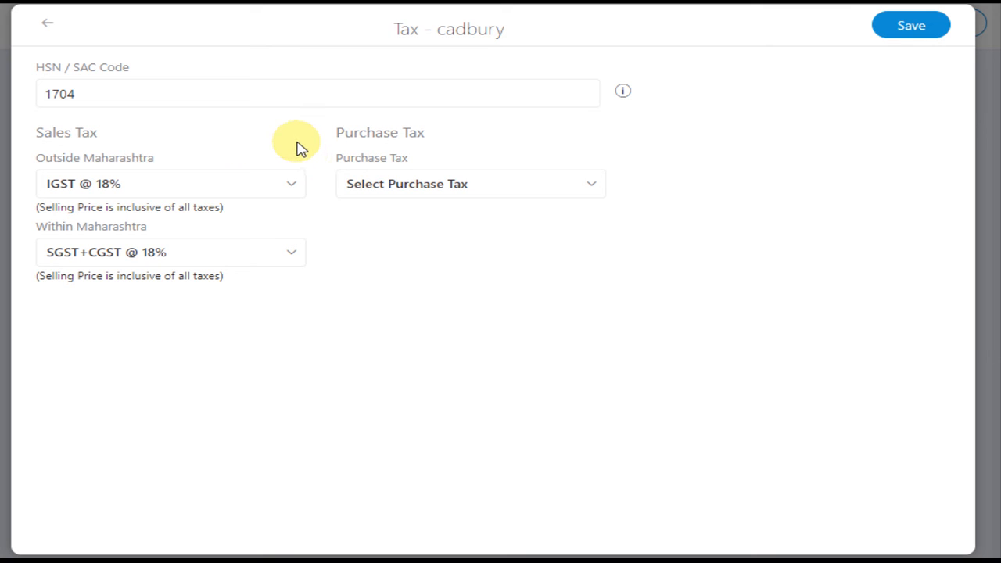
Step: Set sales tax to IGST @ 18% outside and SGST+CGST @ 18% within Maharashtra, purchase tax to SGST+CGST @ 18%, and save the taxes
click(296, 189)
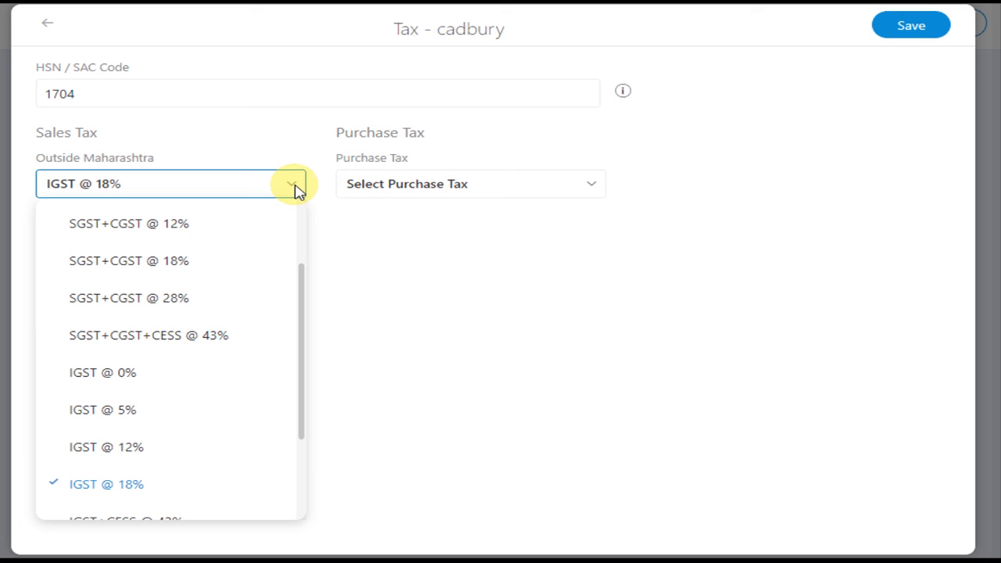
click(103, 486)
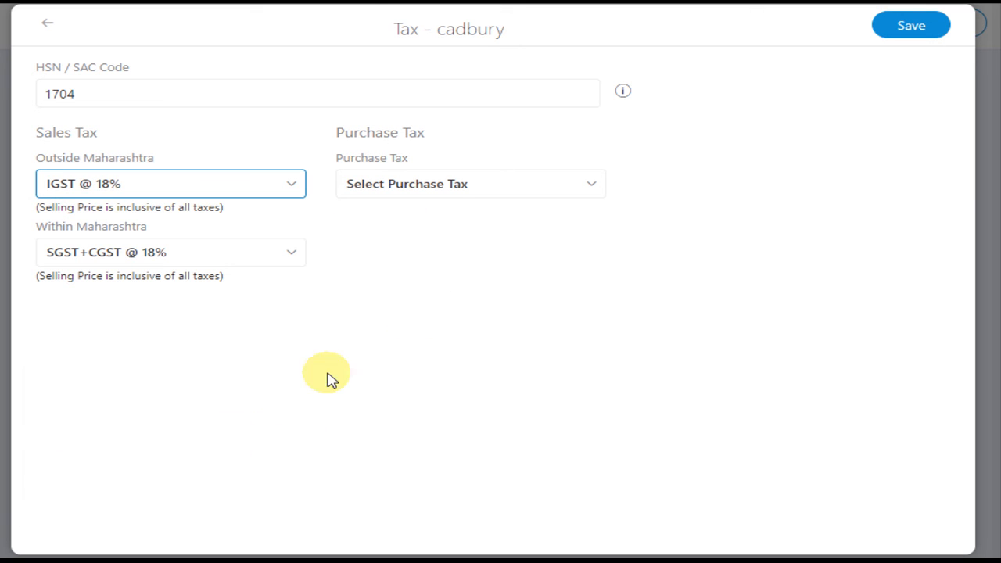
click(284, 254)
scroll(217, 404, down, 1)
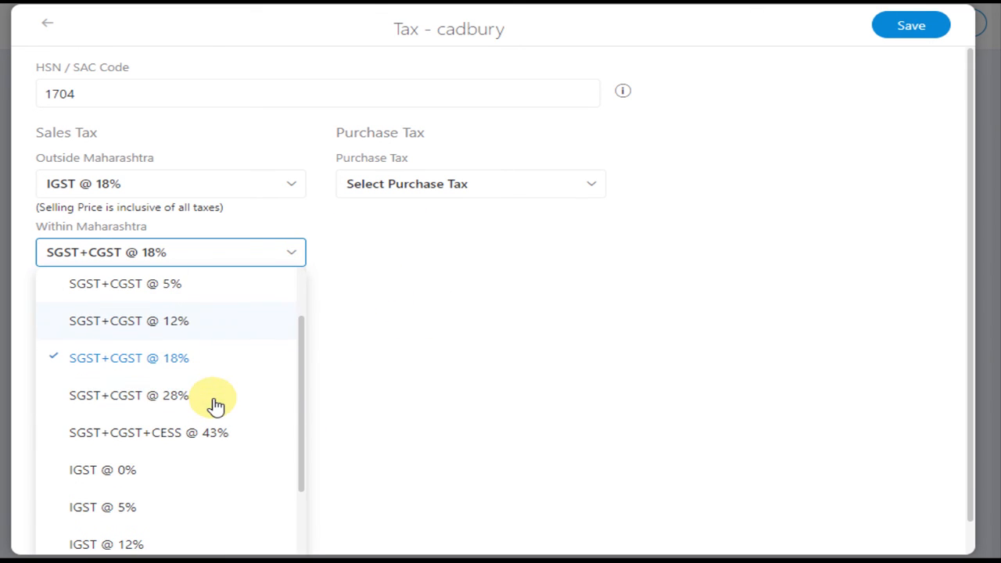
click(183, 360)
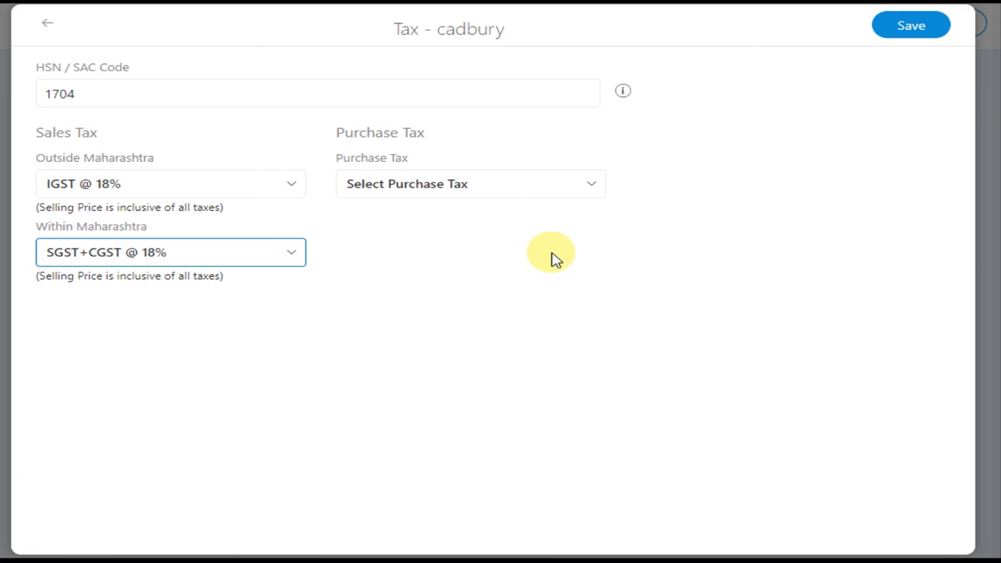
click(590, 188)
click(477, 377)
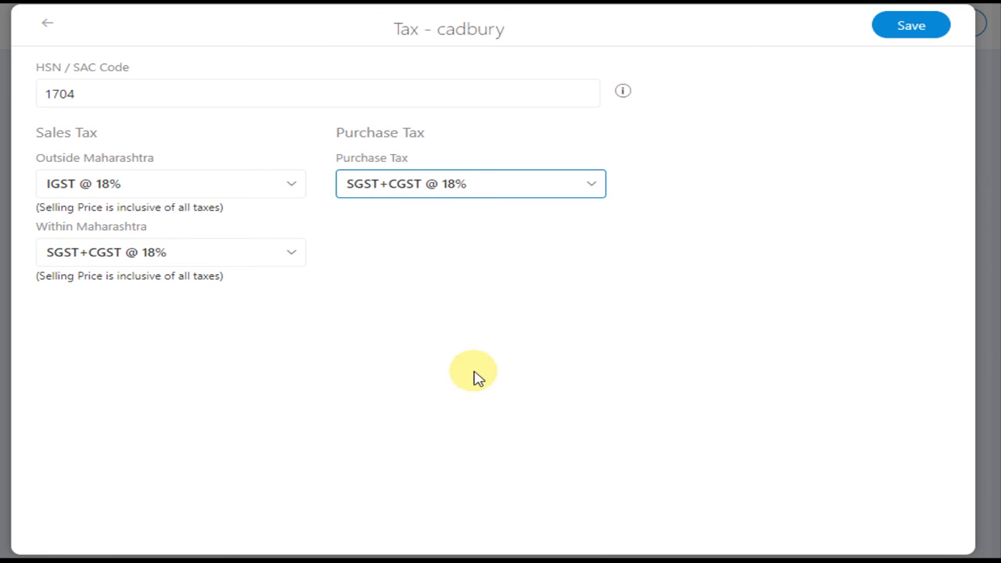
click(913, 31)
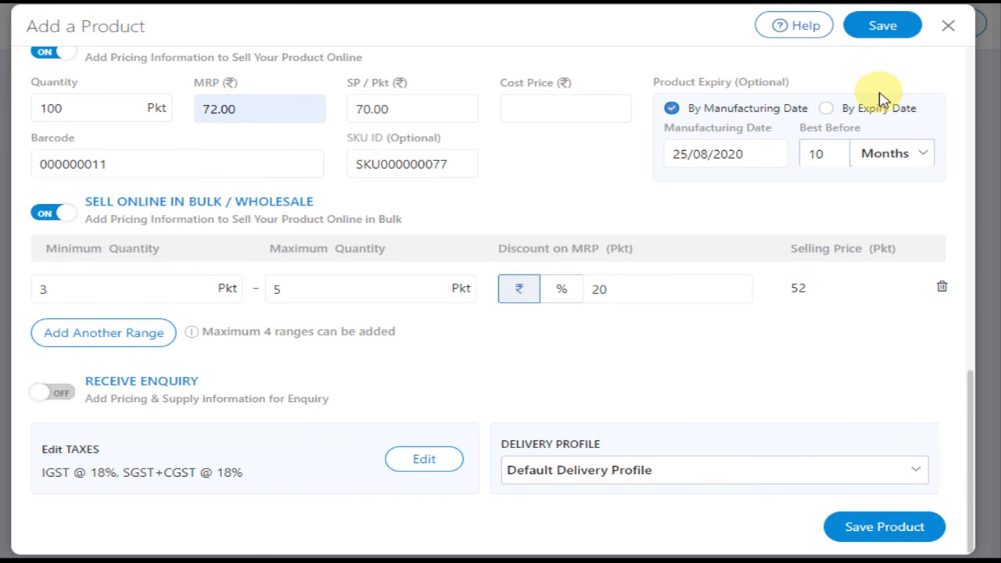
Step: Review the completed product form and save the new product with the default delivery profile
scroll(603, 357, up, 9)
scroll(603, 357, down, 9)
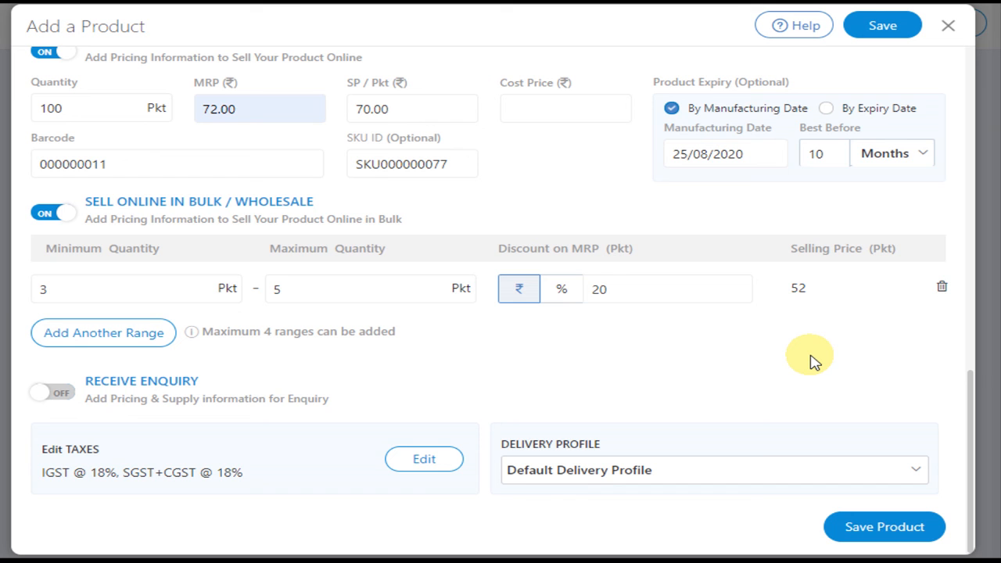
click(887, 533)
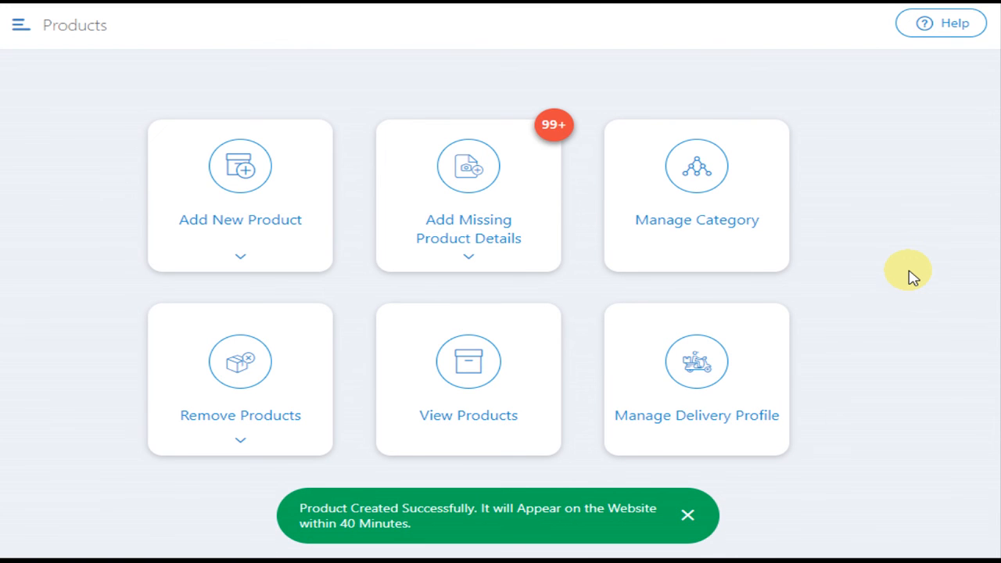